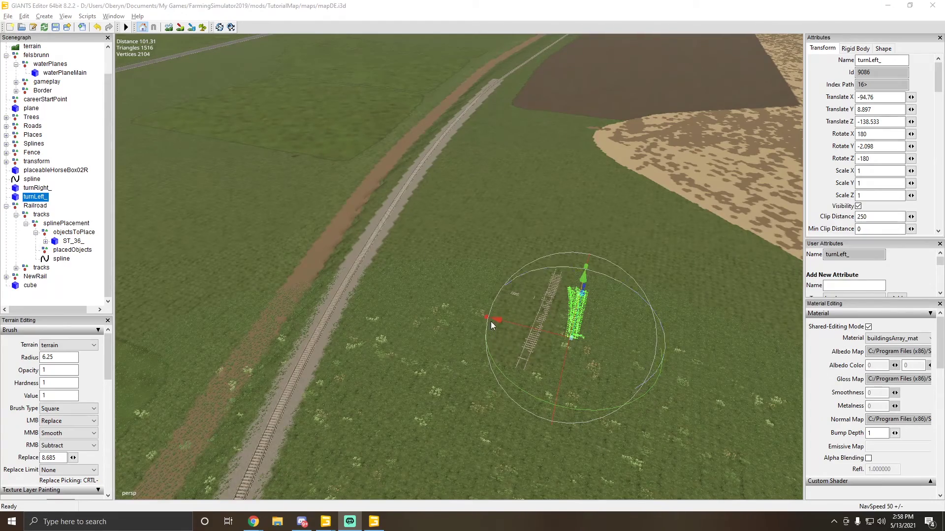
- Survey the curved railroad line, the loose track pieces beside it and the surrounding farmland
alt+drag(491, 321, 513, 347)
alt+right_drag(513, 348, 641, 346)
alt+drag(641, 346, 553, 330)
alt+right_drag(554, 329, 473, 318)
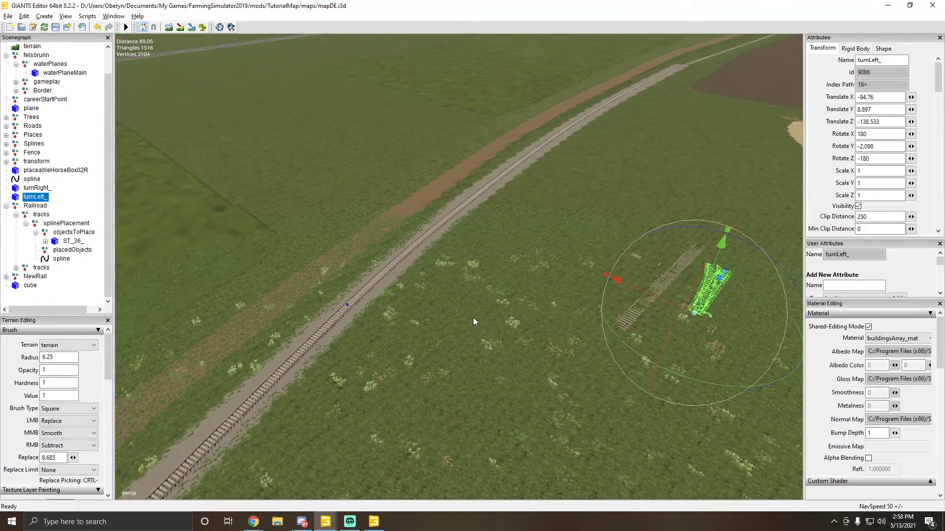
alt+drag(473, 317, 255, 262)
alt+drag(531, 279, 414, 275)
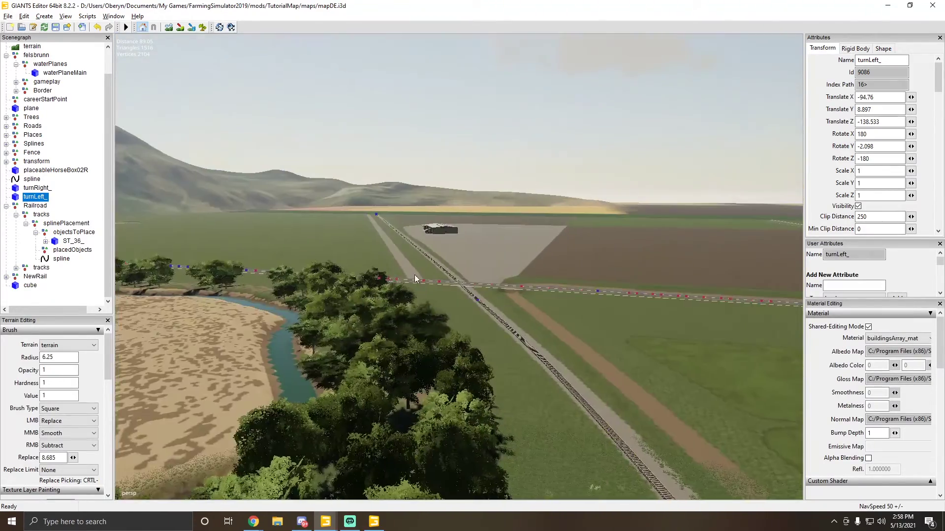
right_drag(414, 278, 328, 293)
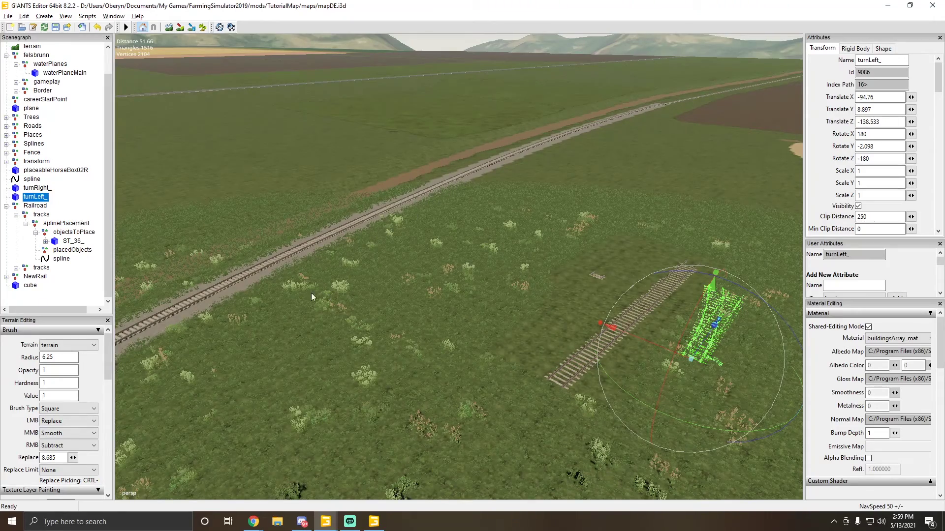
alt+drag(311, 293, 476, 296)
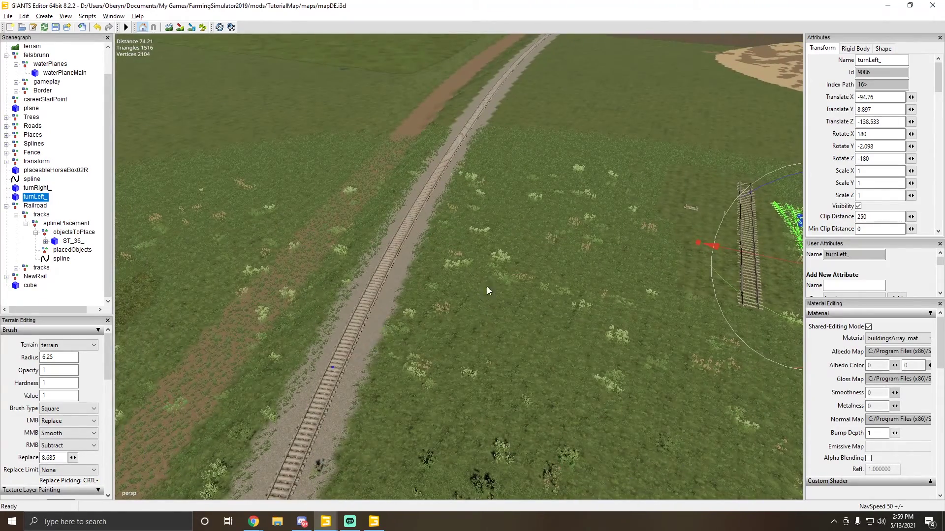
middle_drag(488, 290, 355, 275)
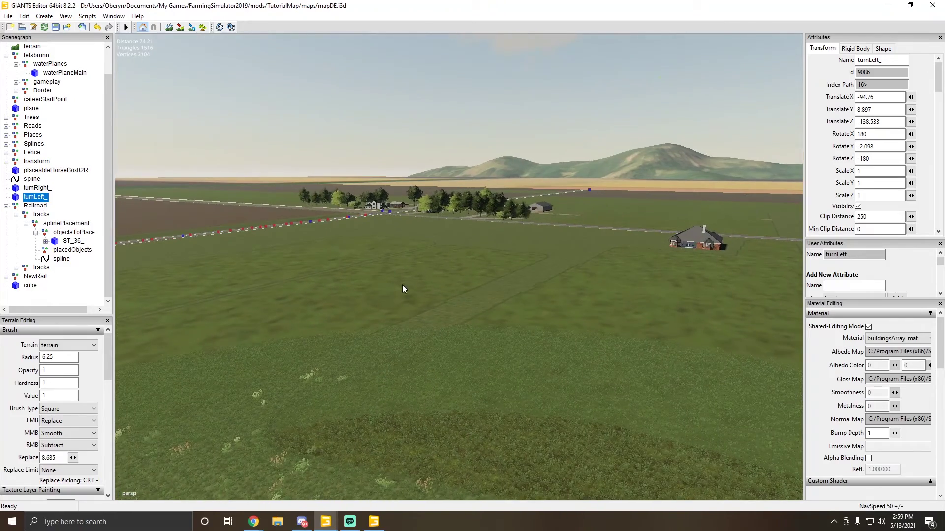
alt+drag(402, 284, 382, 276)
scroll(382, 277, up, 5)
alt+drag(443, 273, 556, 243)
scroll(448, 273, up, 5)
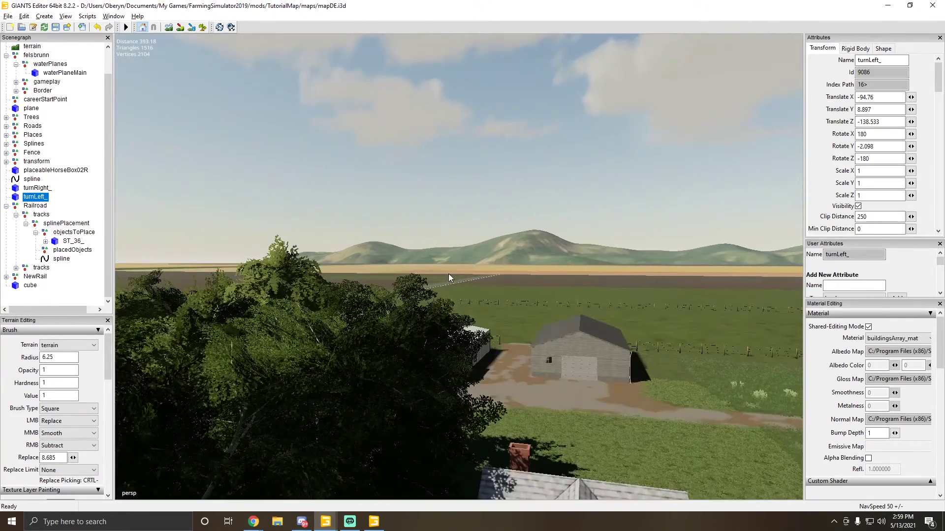
- Select the corner fence piece of the farm's fenced dirt yard to inspect how the fence sections join
middle_drag(449, 277, 403, 279)
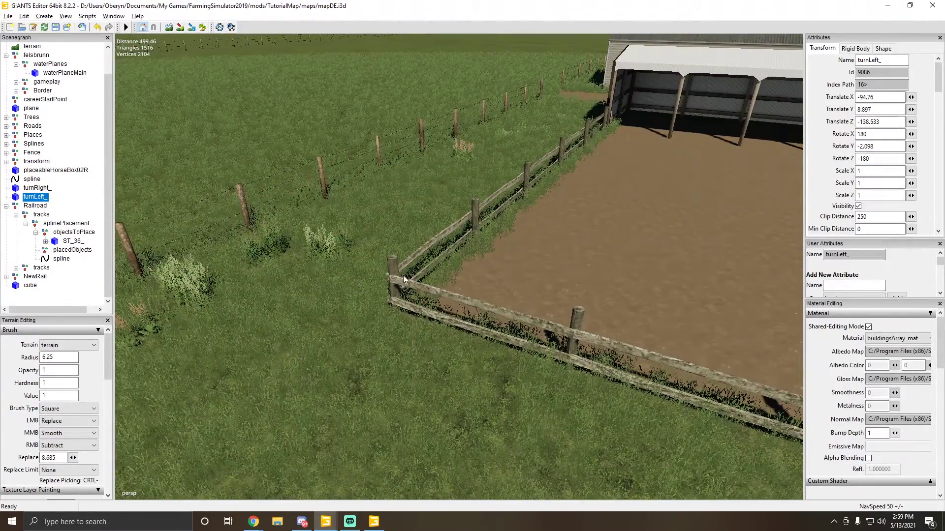
click(393, 270)
middle_drag(373, 311, 462, 286)
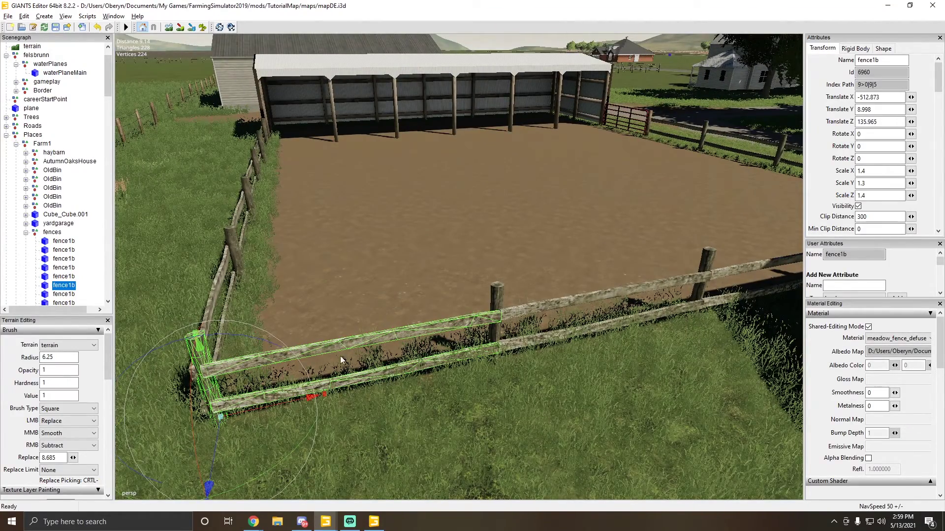
alt+drag(341, 356, 378, 359)
scroll(414, 313, up, 5)
scroll(422, 293, up, 5)
click(422, 292)
scroll(385, 332, up, 8)
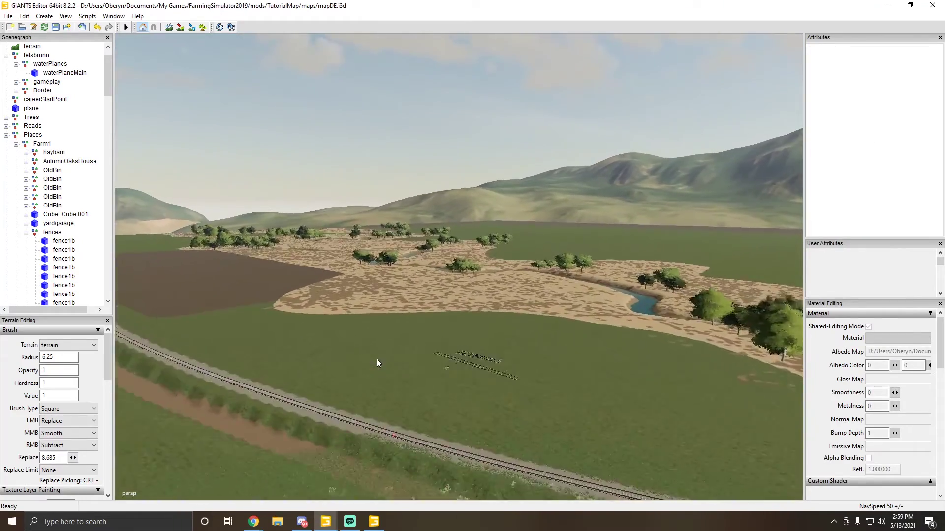
- Compare the map's railroad curve with the satellite view of the real line near Tremonton in Google Maps
middle_drag(377, 362, 316, 386)
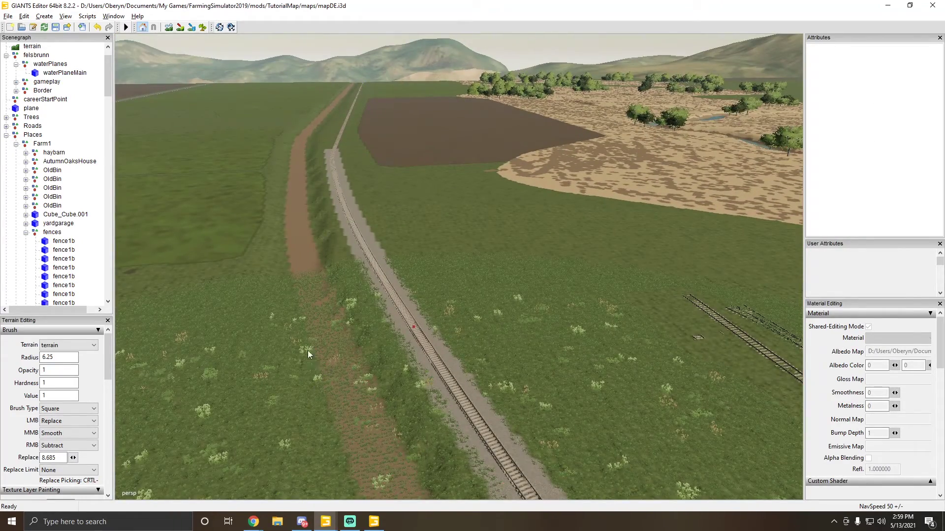
middle_drag(308, 350, 428, 339)
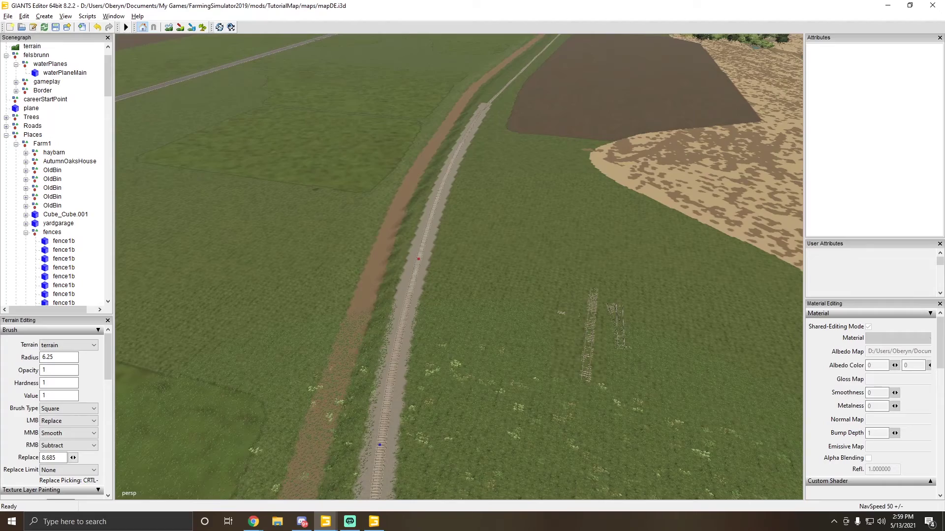
key(alt+Tab)
double_click(487, 73)
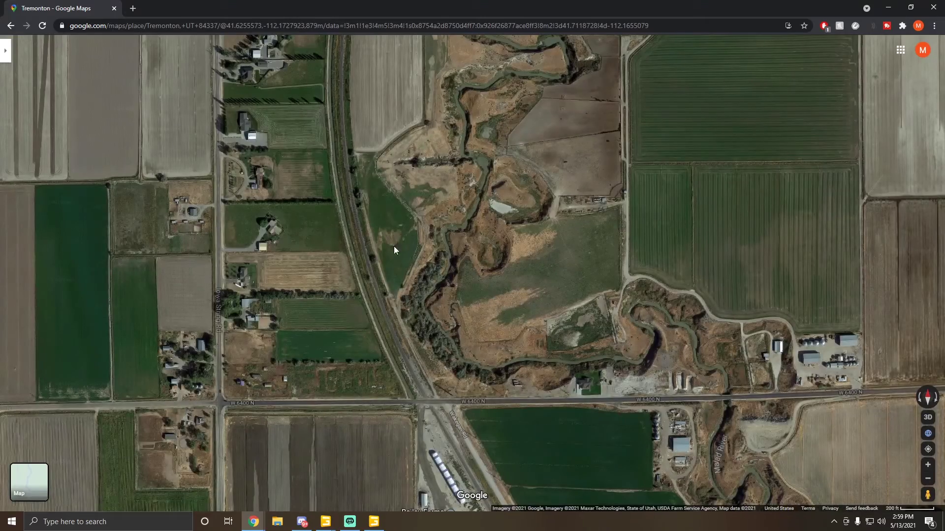
drag(424, 379, 385, 244)
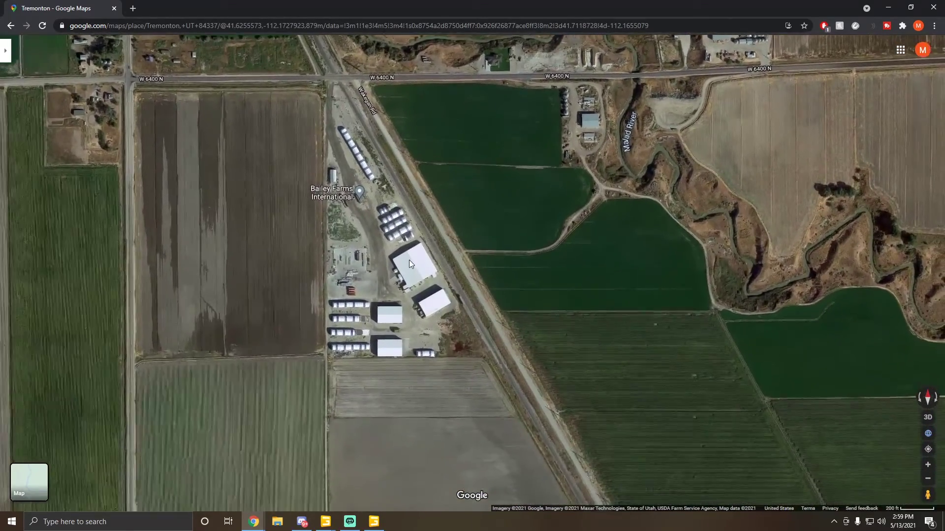
drag(286, 64, 397, 300)
click(888, 7)
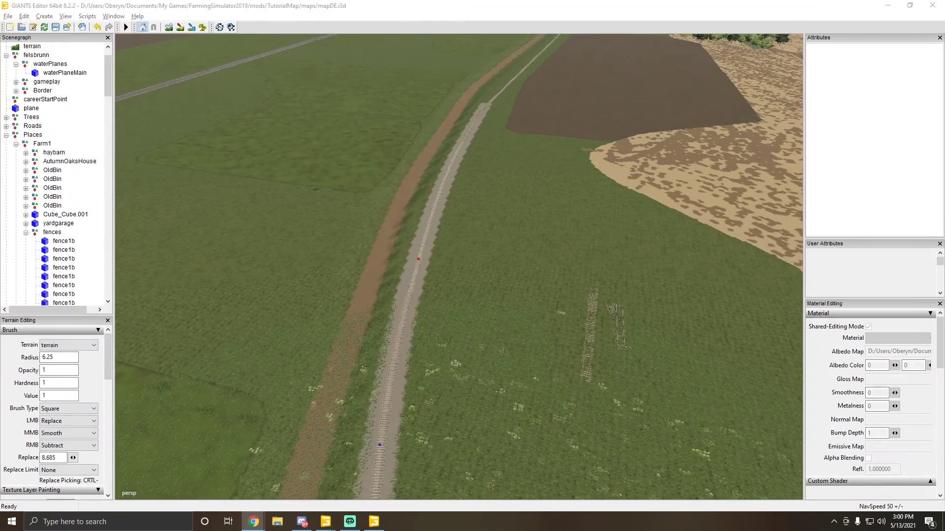
- Select the straight track piece ST_36_ lying in the grass beside the railroad
alt+middle_drag(639, 383, 530, 333)
scroll(536, 296, up, 8)
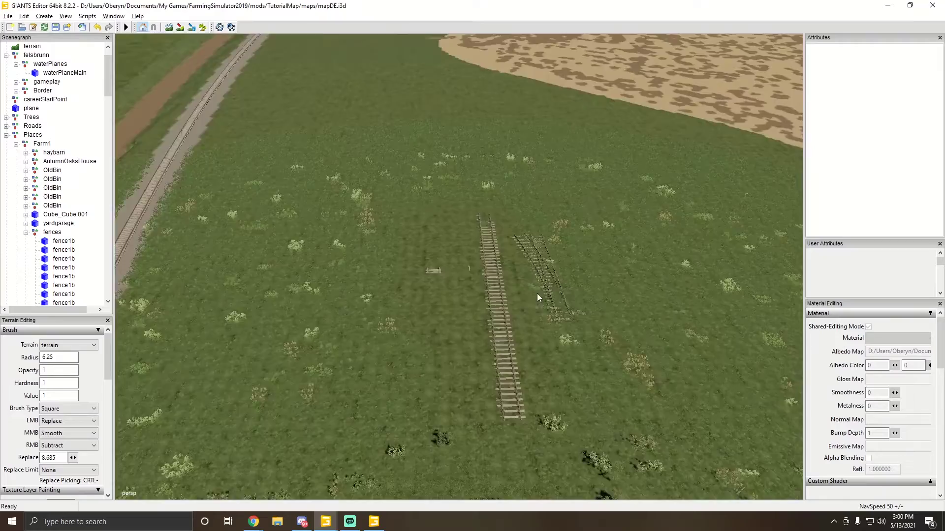
alt+drag(537, 293, 448, 282)
click(450, 280)
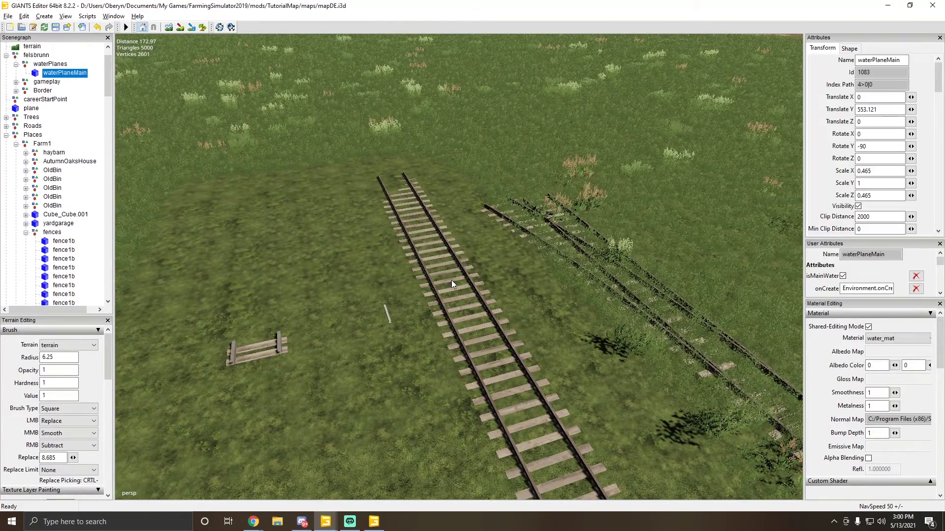
drag(386, 148, 511, 286)
alt+drag(577, 305, 481, 243)
scroll(535, 259, down, 5)
right_drag(524, 264, 524, 237)
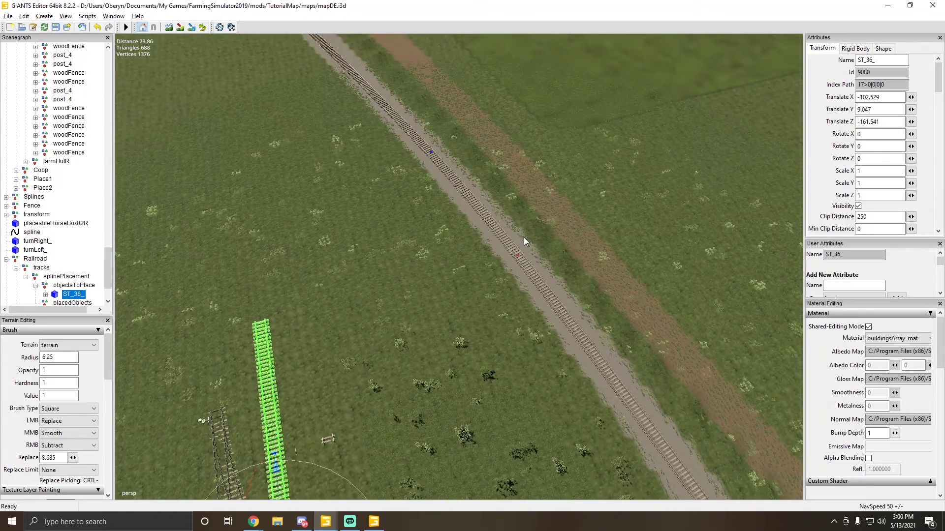
- Examine the railroad's curve and the straight track piece from several angles and distances
right_drag(421, 163, 403, 288)
right_drag(373, 170, 323, 163)
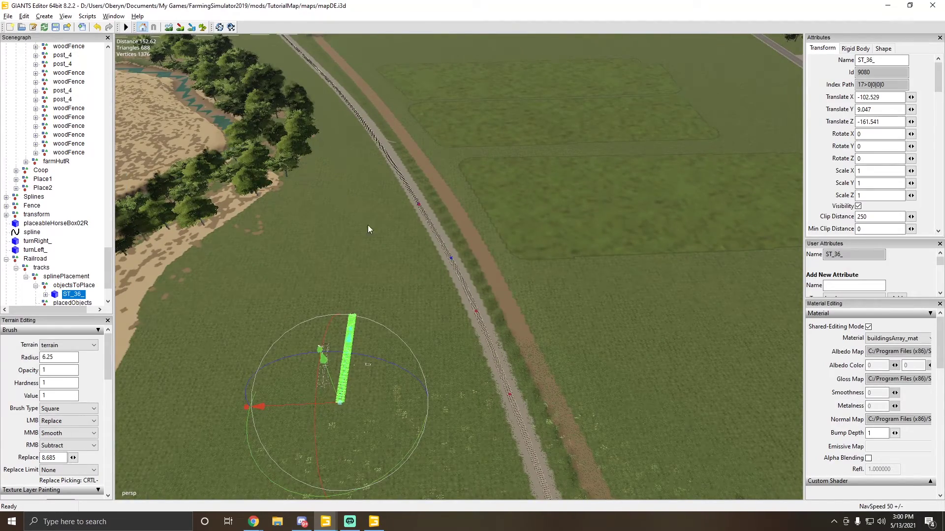
scroll(409, 211, up, 5)
right_drag(367, 226, 494, 242)
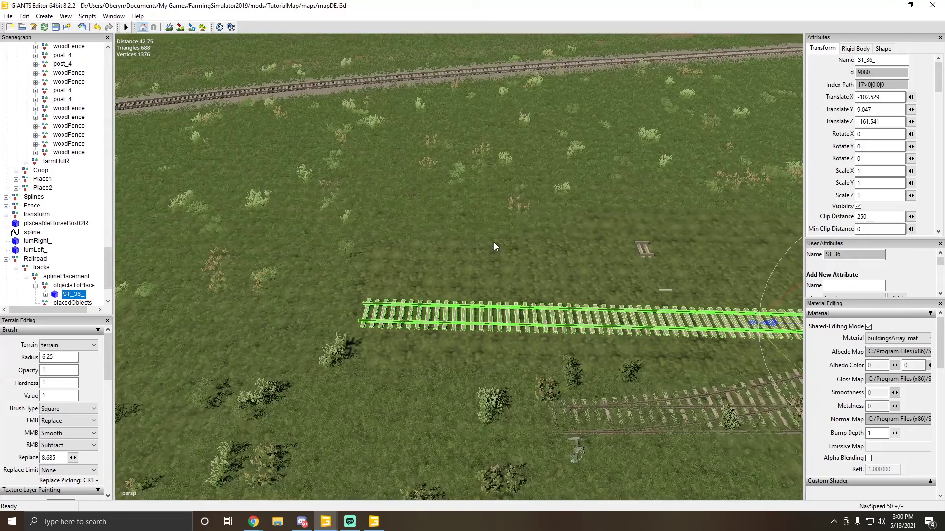
alt+drag(494, 242, 455, 228)
scroll(455, 229, up, 3)
scroll(465, 236, down, 5)
alt+drag(519, 259, 464, 304)
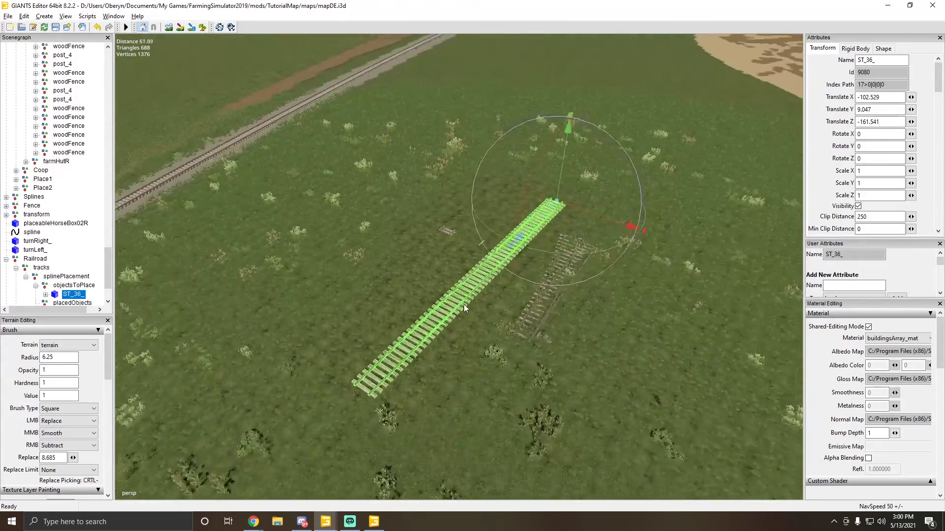
scroll(467, 297, up, 2)
scroll(106, 266, down, 2)
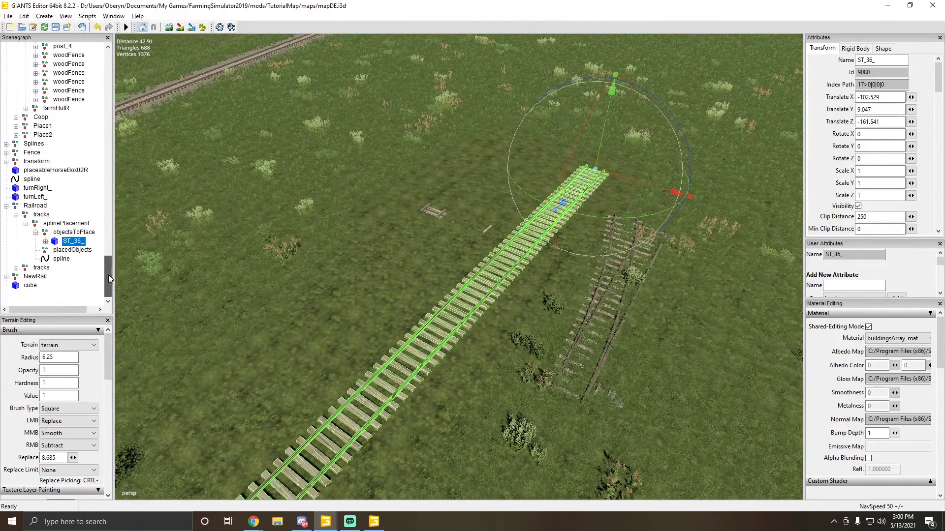
- Inspect the Railroad tracks group and its objectsToPlace group in the scene hierarchy, alongside the placed track
click(41, 215)
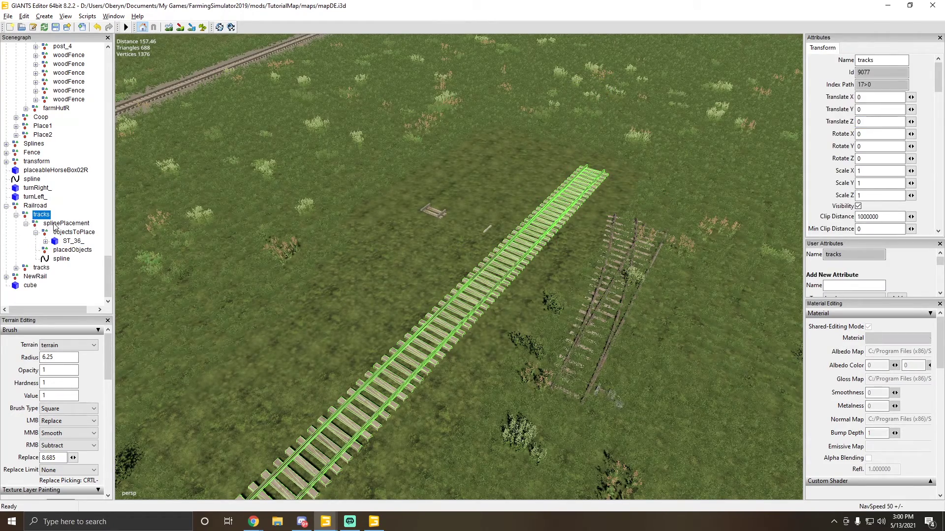
alt+drag(339, 296, 371, 237)
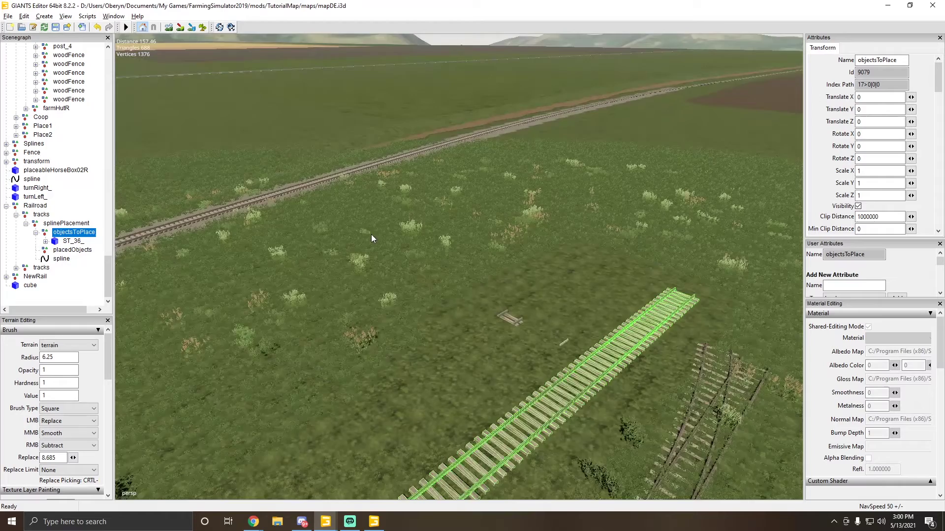
scroll(270, 256, down, 4)
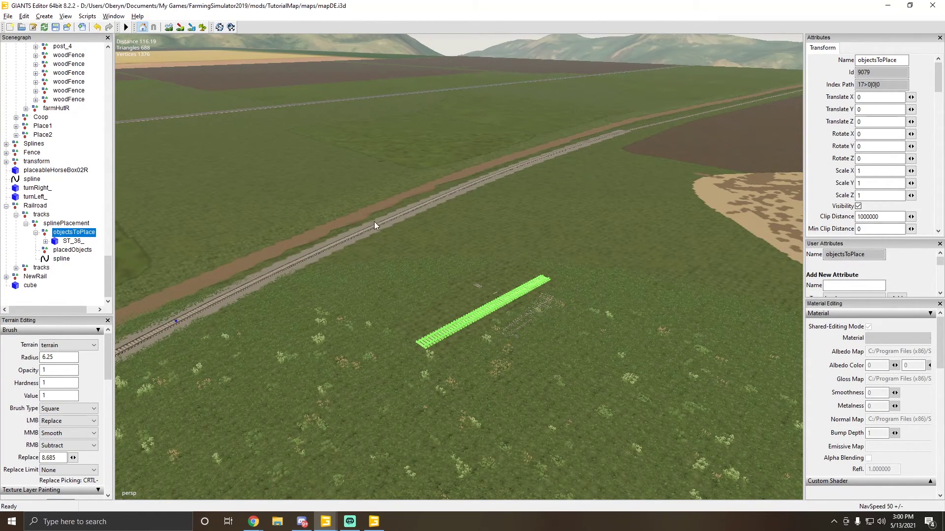
alt+drag(394, 294, 477, 270)
scroll(476, 270, up, 3)
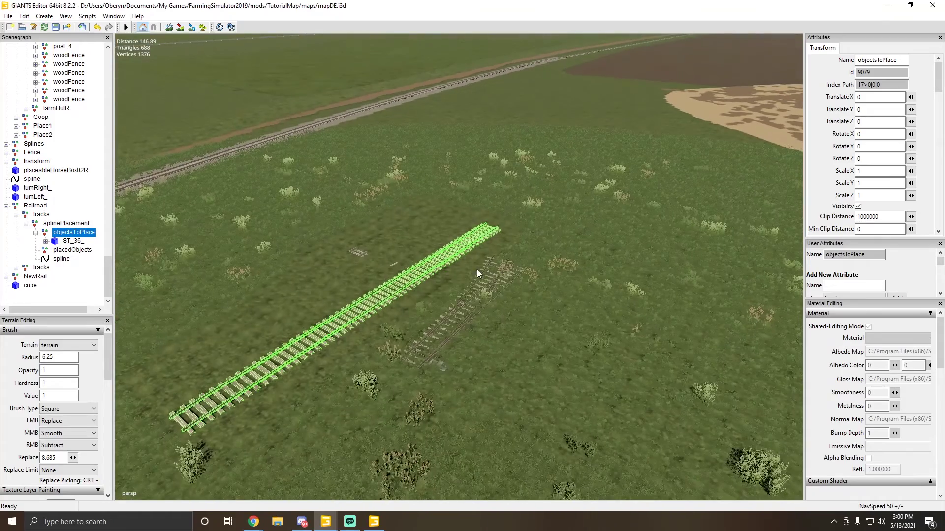
- Rotate the straight track piece ST_36_ about its vertical axis to a Rotate Y of 2.039
click(401, 292)
alt+drag(408, 290, 381, 311)
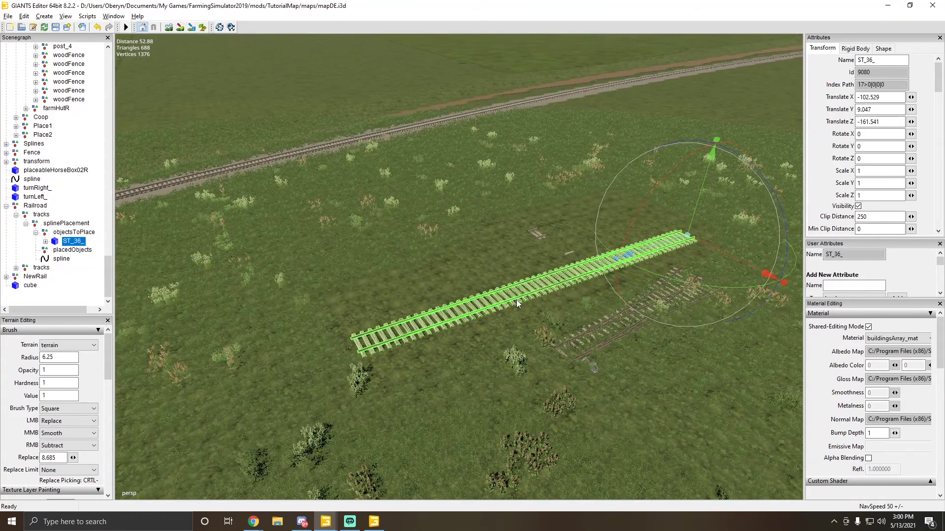
right_drag(360, 352, 544, 292)
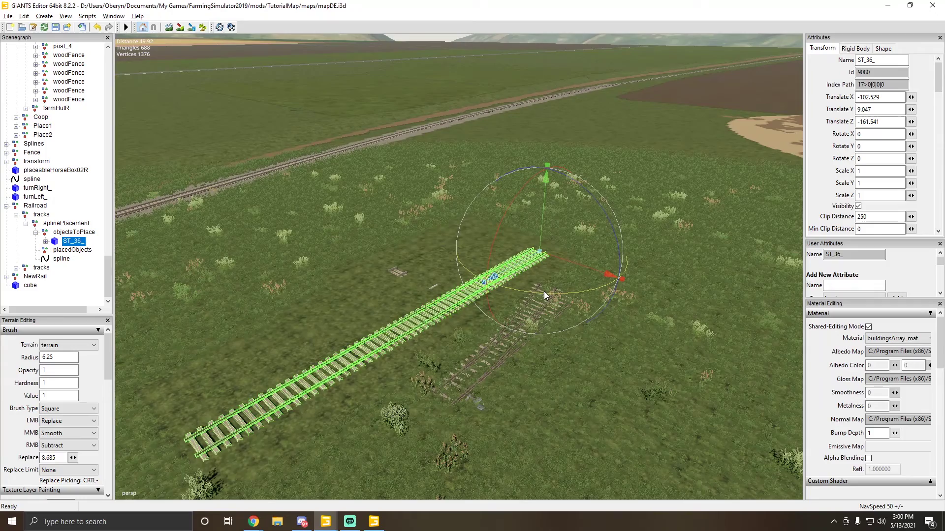
drag(544, 291, 520, 305)
scroll(521, 305, down, 3)
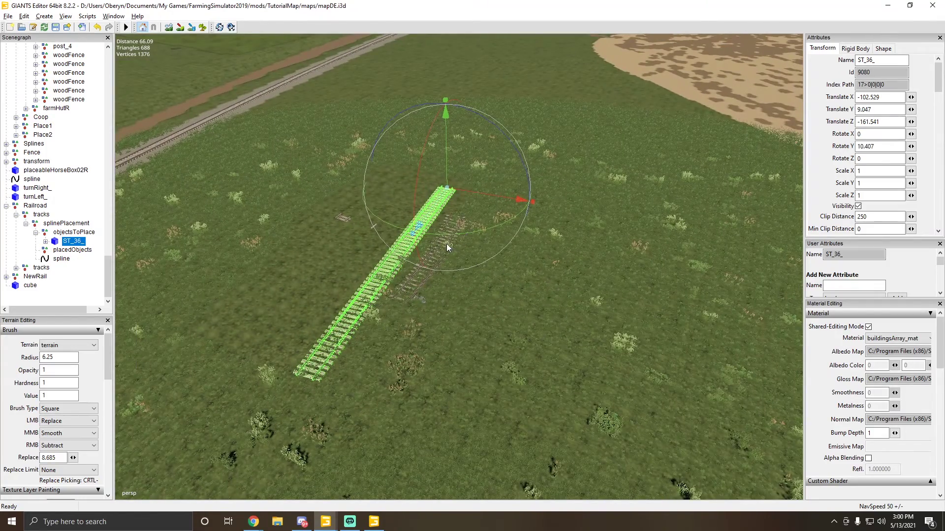
drag(447, 238, 293, 333)
scroll(300, 320, up, 5)
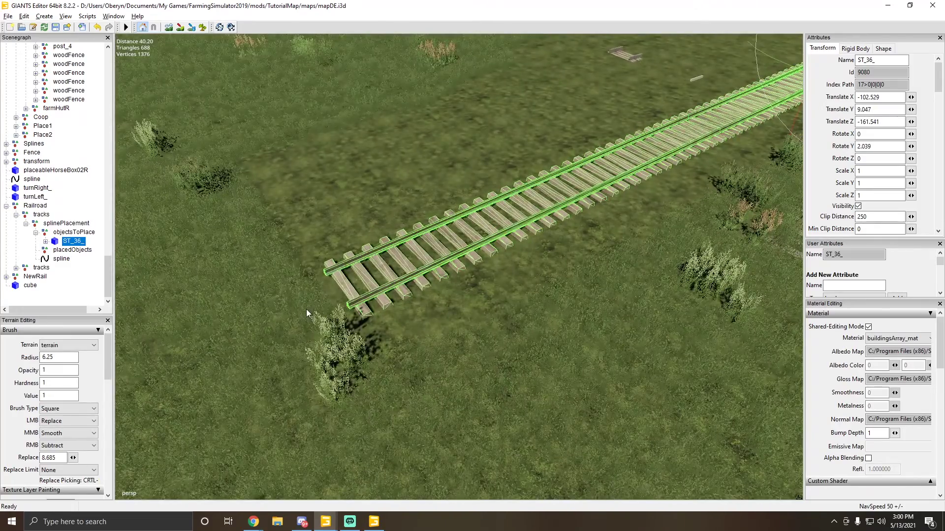
- Examine the rail ends and ties of the straight track piece up close
alt+drag(337, 301, 395, 240)
scroll(331, 274, up, 5)
scroll(331, 274, down, 5)
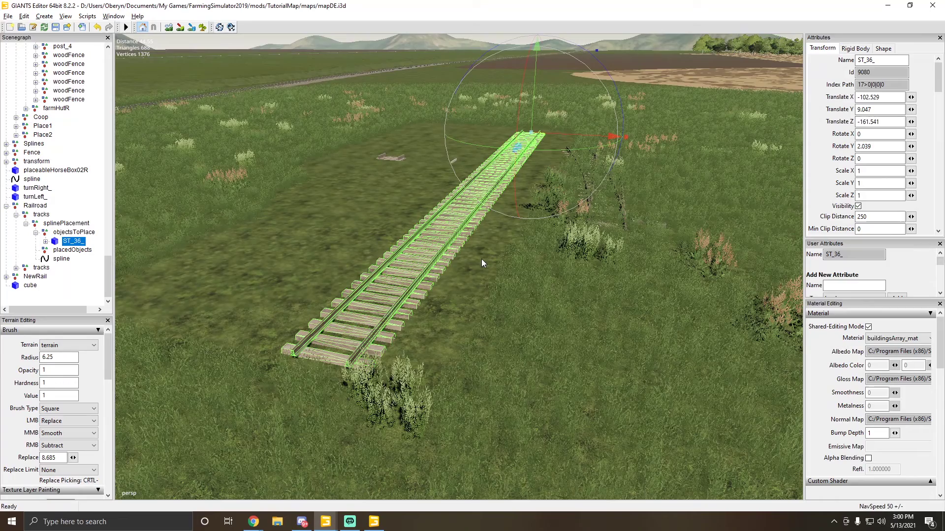
right_drag(435, 281, 420, 313)
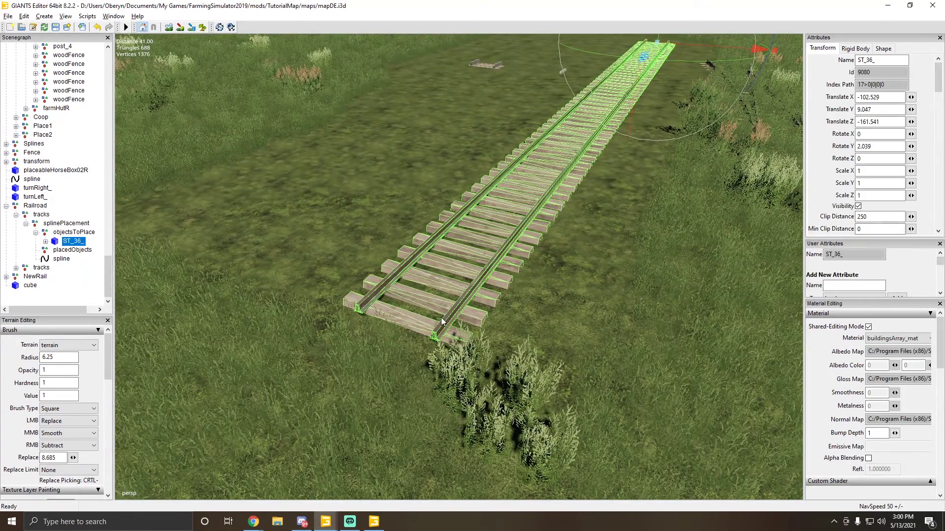
scroll(394, 317, up, 5)
alt+drag(390, 304, 385, 266)
key(f)
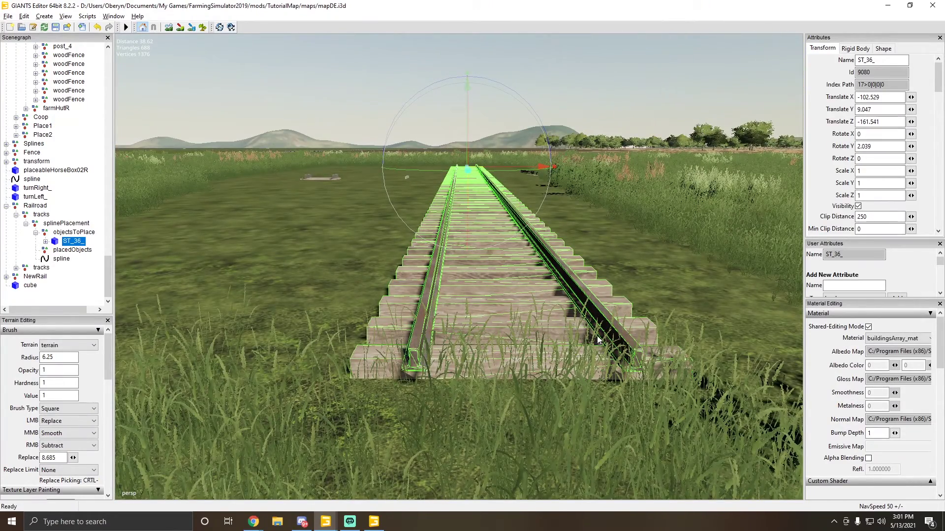
alt+drag(404, 343, 296, 300)
scroll(408, 290, up, 4)
scroll(394, 355, down, 5)
right_drag(295, 300, 453, 280)
- Select the left switch piece turnLeft_ and raise it to a Translate Y of 9.149
click(410, 276)
alt+drag(289, 303, 363, 256)
click(353, 223)
right_drag(363, 256, 426, 287)
click(512, 269)
drag(517, 255, 518, 248)
alt+drag(357, 361, 352, 402)
right_drag(353, 402, 326, 384)
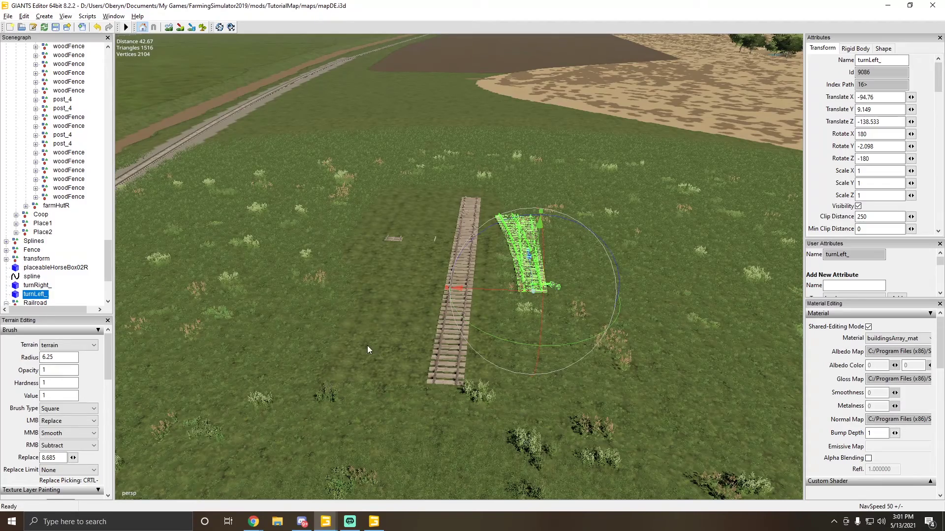
right_drag(417, 334, 391, 323)
right_drag(328, 312, 498, 289)
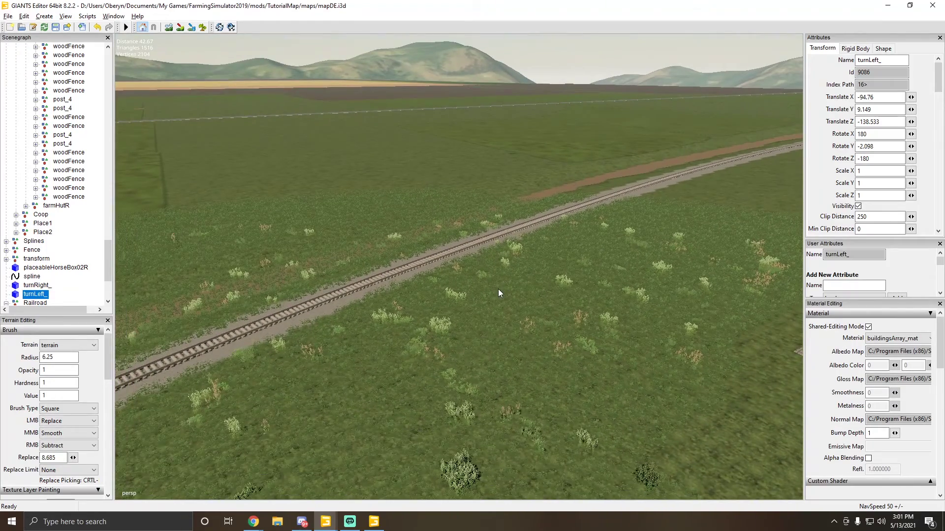
key(f)
right_drag(436, 317, 385, 290)
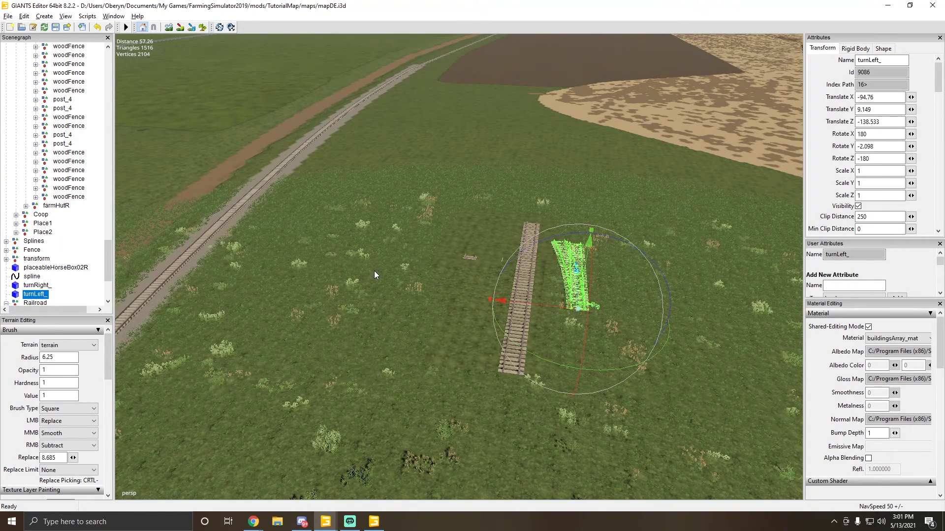
- Examine the existing railroad line across the field from several angles, then return to the separate track pieces
right_drag(370, 270, 322, 258)
scroll(392, 255, up, 2)
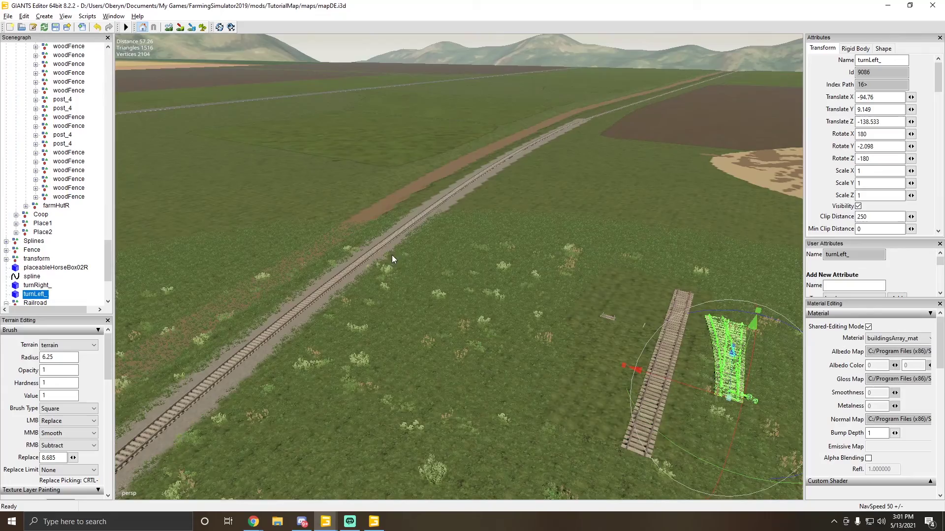
right_drag(392, 255, 469, 260)
scroll(351, 246, up, 5)
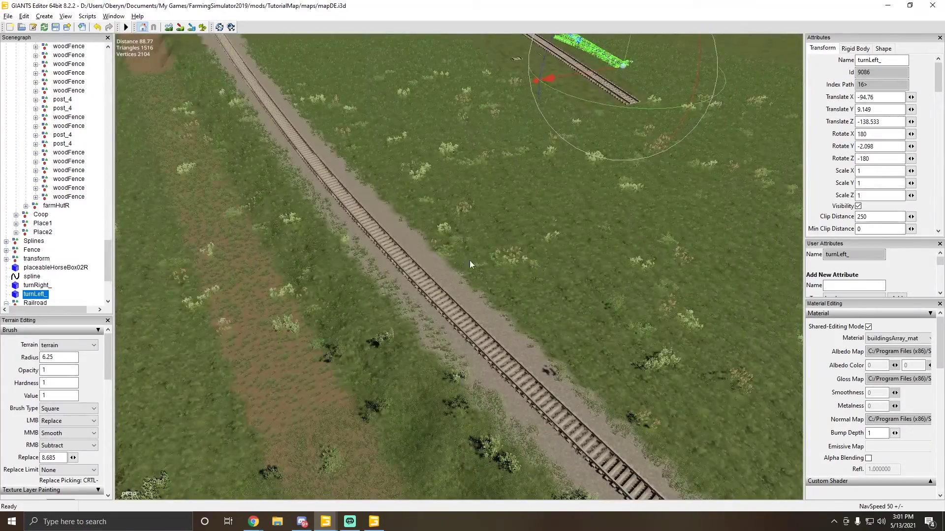
alt+drag(470, 261, 399, 276)
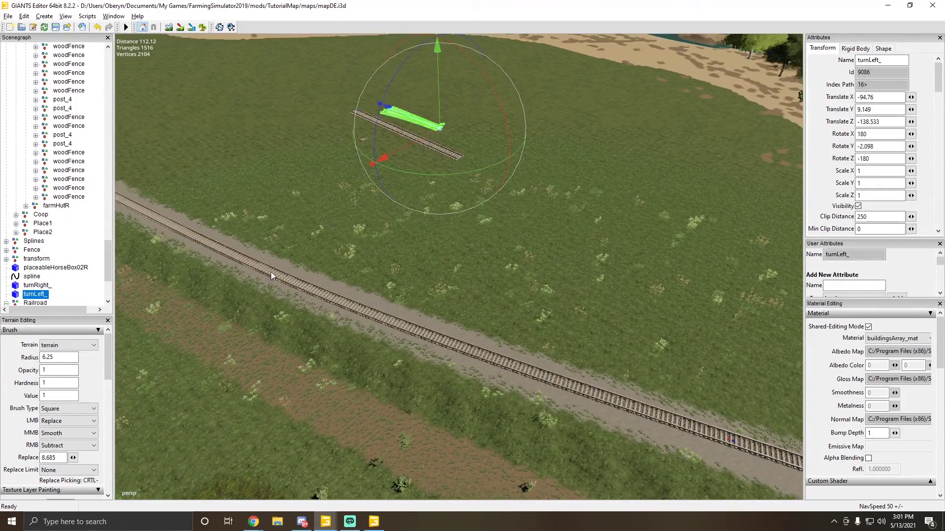
right_drag(405, 285, 374, 328)
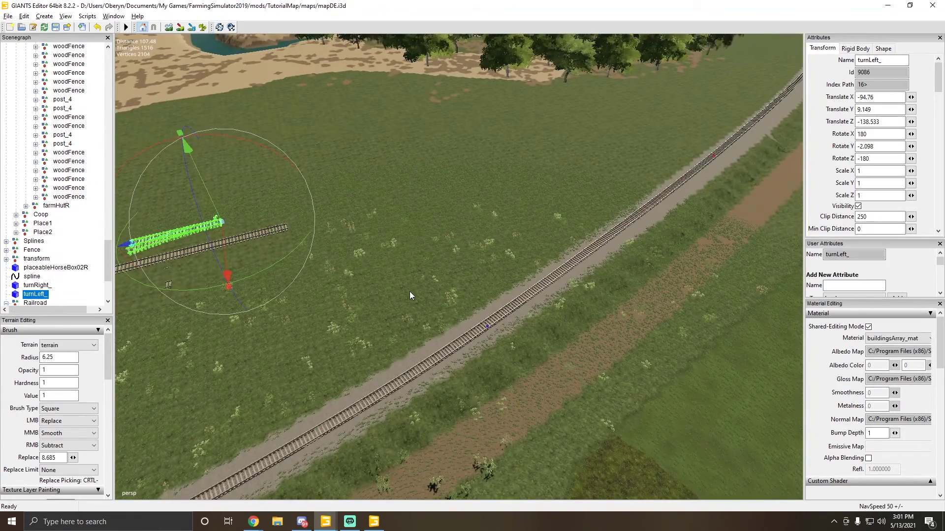
right_drag(422, 301, 304, 220)
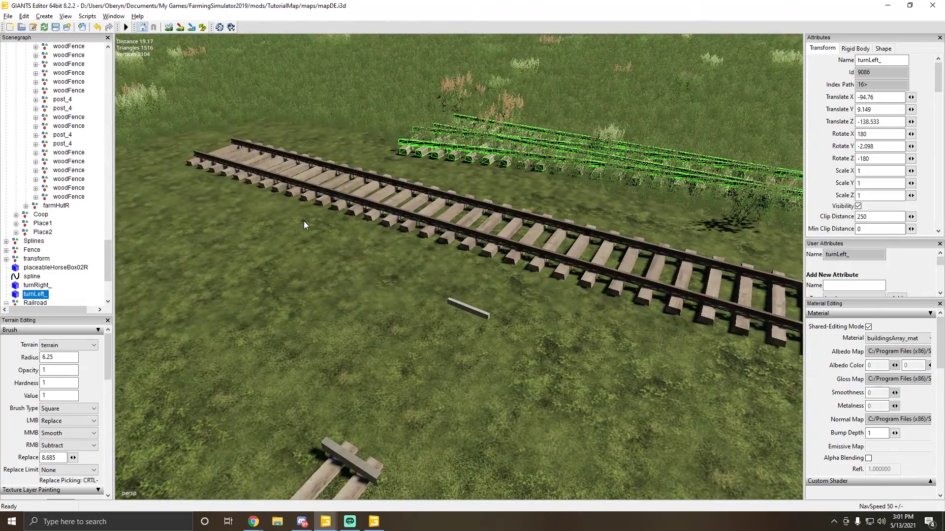
- Select a tie of the short rail section beside the straight track and inspect it up close
right_drag(408, 229, 386, 257)
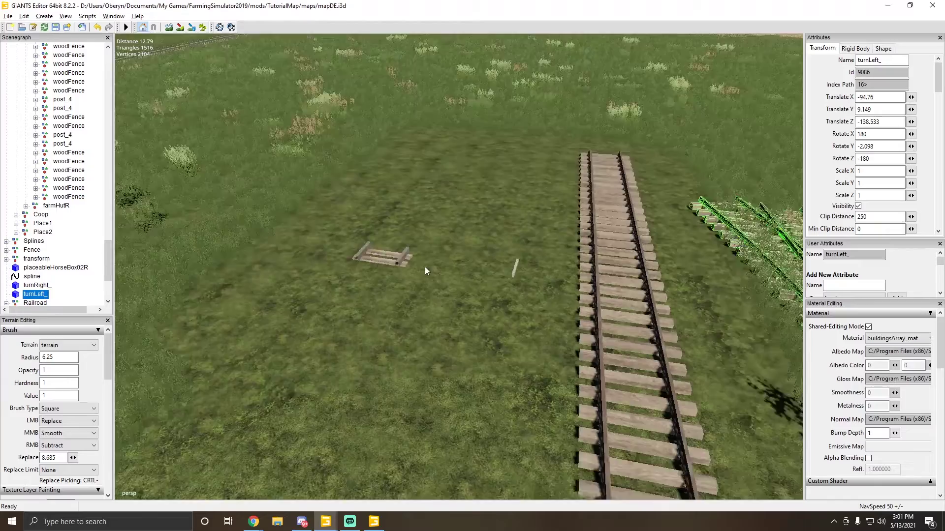
alt+drag(424, 267, 355, 299)
scroll(393, 246, up, 5)
scroll(272, 258, down, 3)
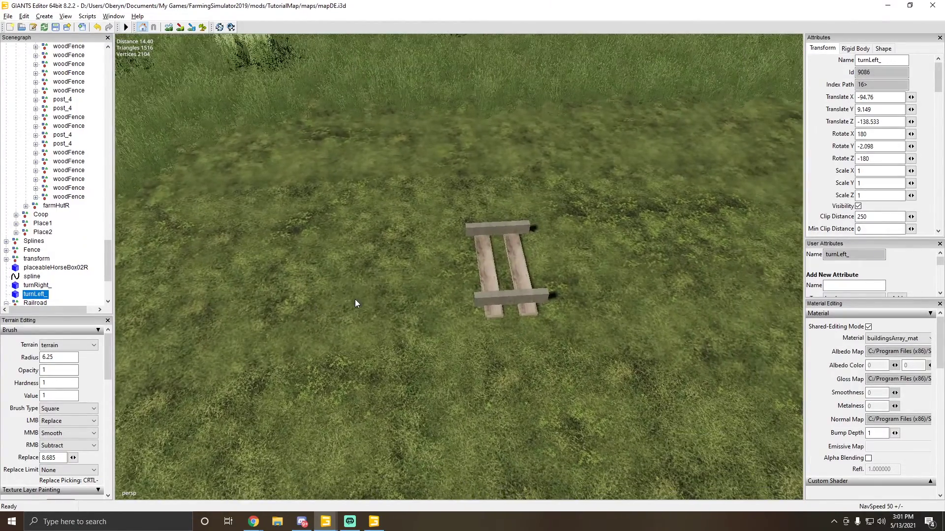
click(485, 284)
right_drag(485, 284, 512, 285)
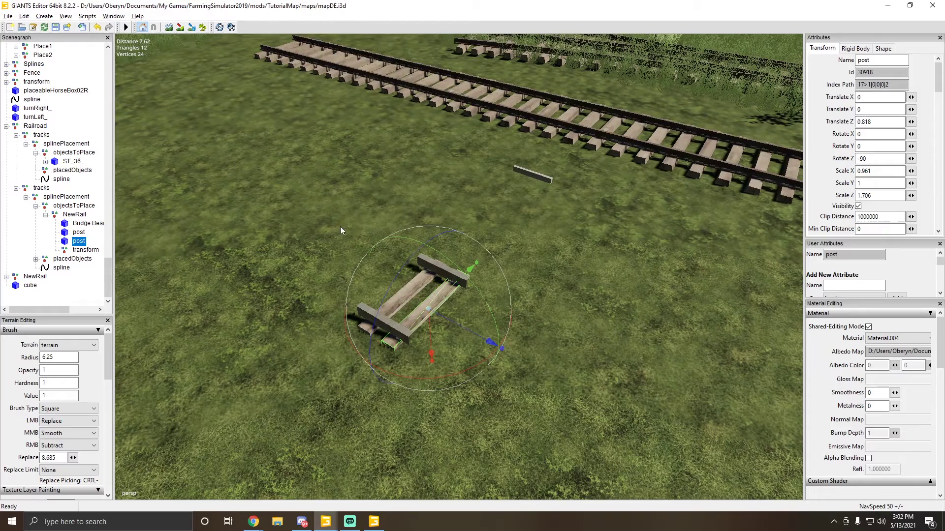
right_drag(588, 191, 646, 147)
right_drag(420, 168, 589, 148)
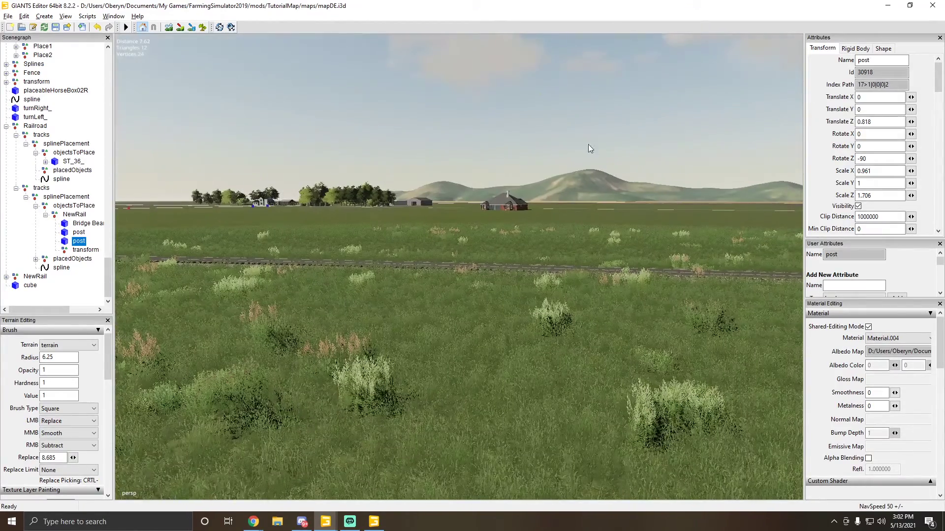
key(f)
right_drag(631, 259, 501, 284)
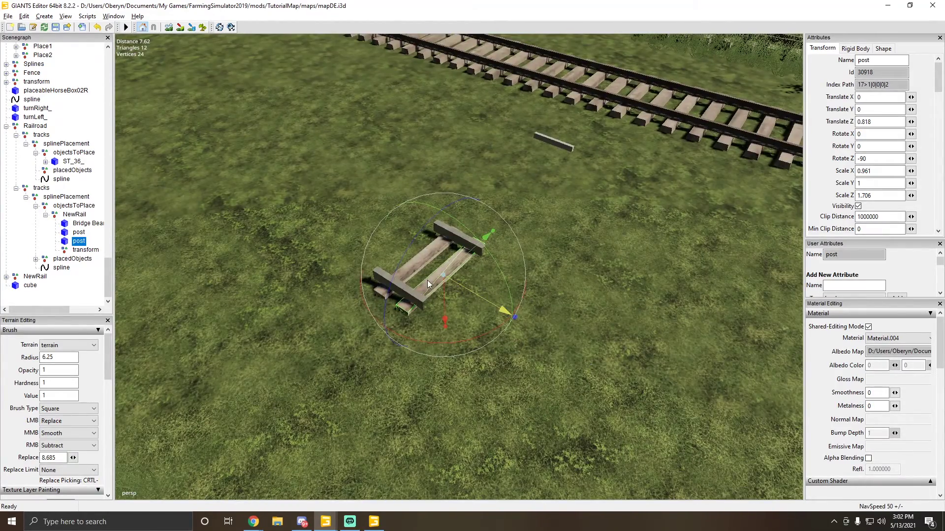
- Select and expand the NewRail group under objectsToPlace, widening the scene hierarchy enough to read its part names
click(73, 215)
click(46, 215)
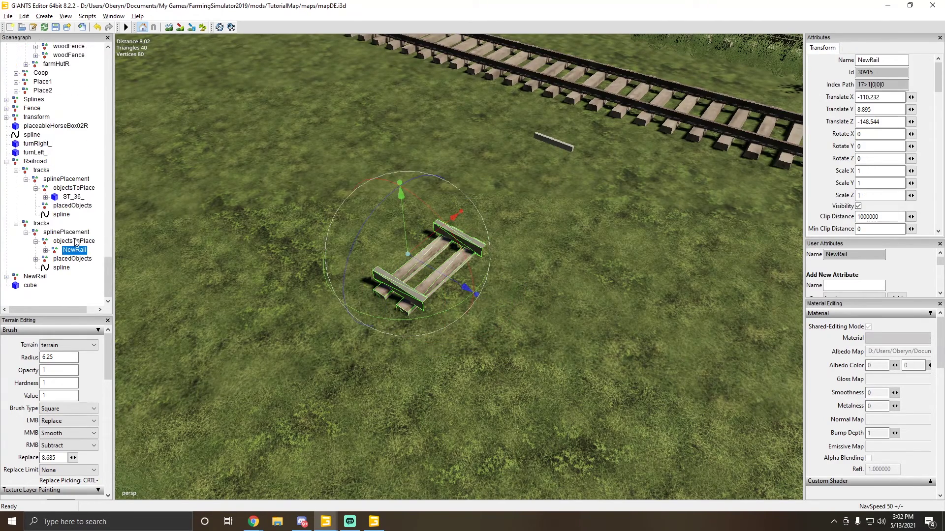
click(45, 251)
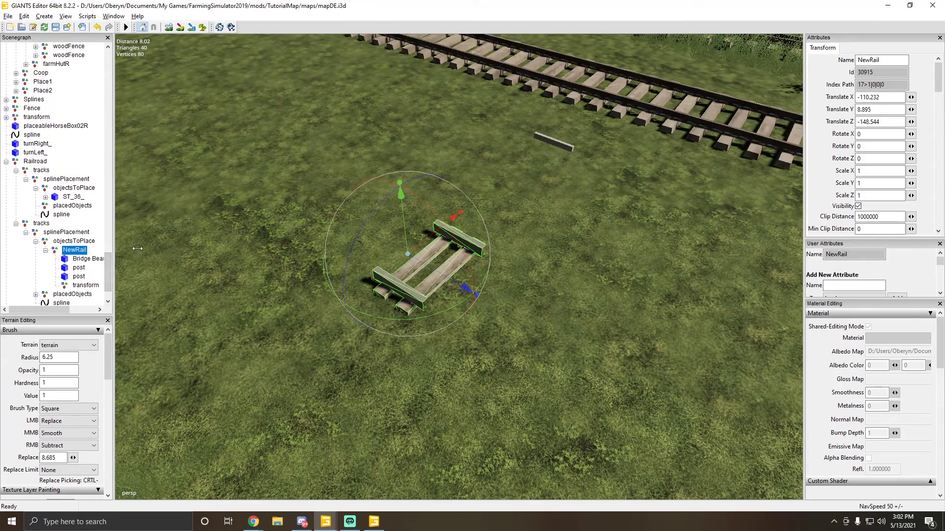
drag(137, 249, 138, 248)
alt+drag(327, 256, 306, 238)
scroll(369, 241, up, 4)
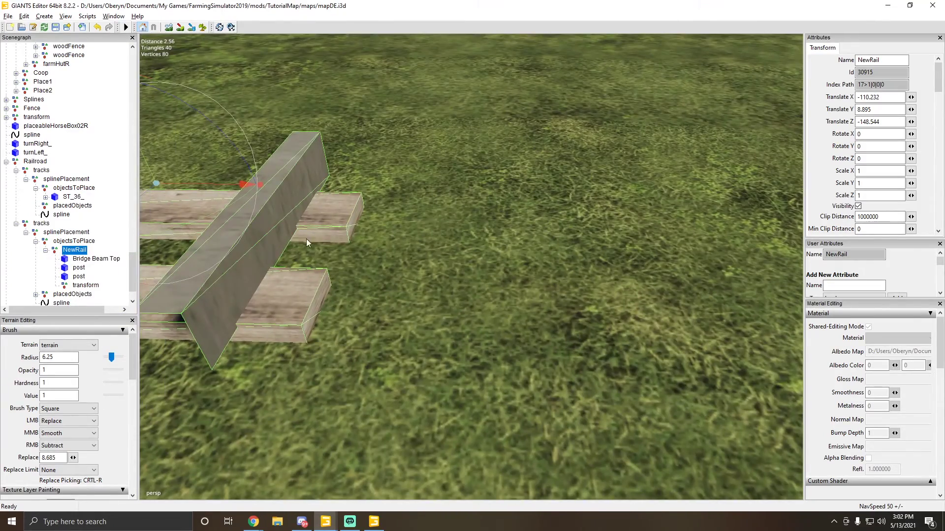
- Select the Bridge Beam Top part and inspect the short rail section's beams and ties
click(288, 200)
alt+drag(370, 139, 261, 123)
scroll(295, 148, down, 4)
alt+drag(317, 163, 370, 169)
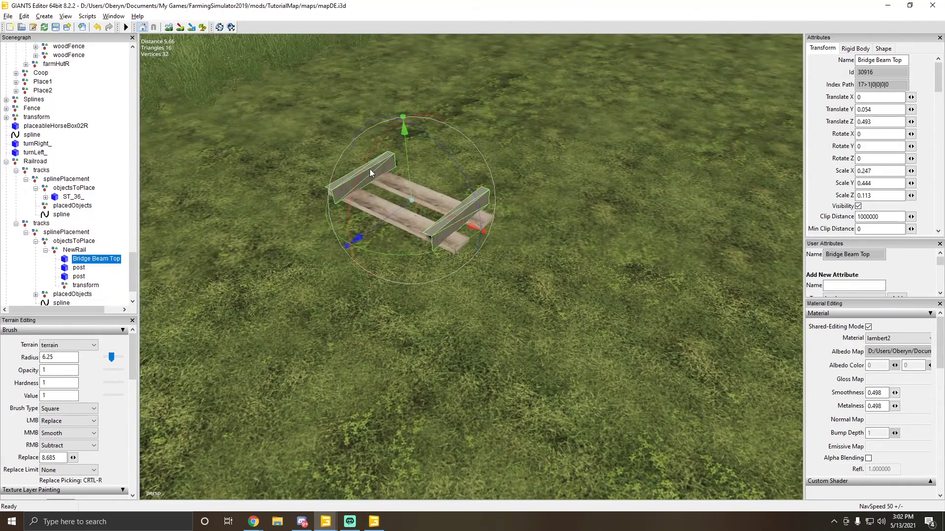
- Look up the Cube primitive among the creatable objects without adding one, and select the existing cube bar on the grass
alt+middle_drag(629, 256, 454, 247)
click(453, 249)
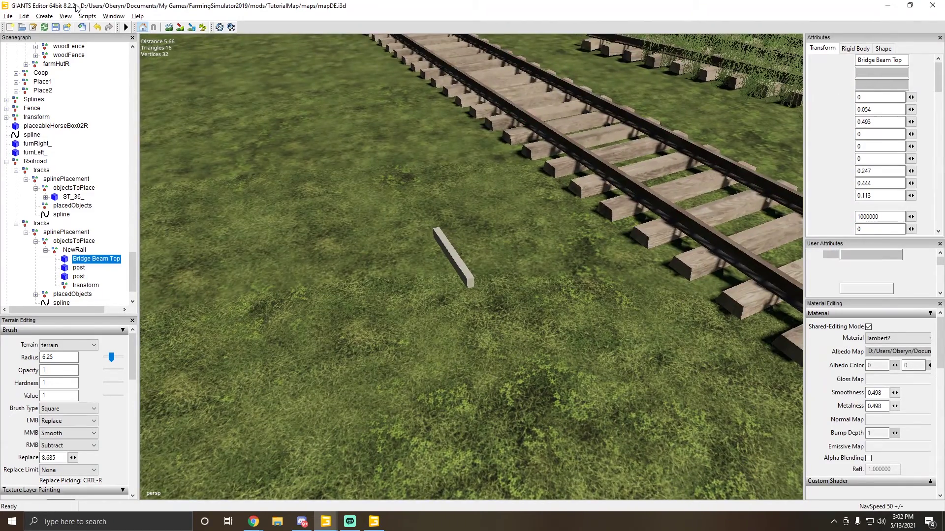
click(44, 16)
mouse_move(66, 93)
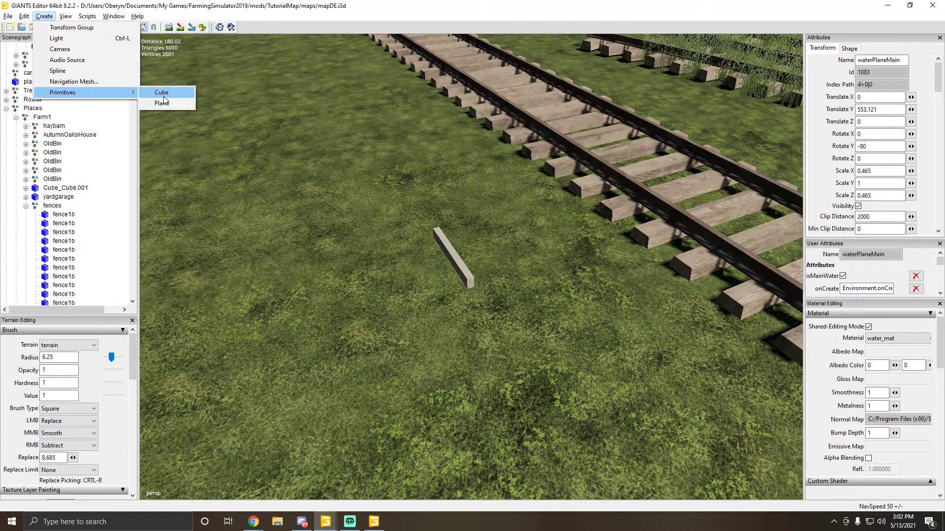
click(421, 162)
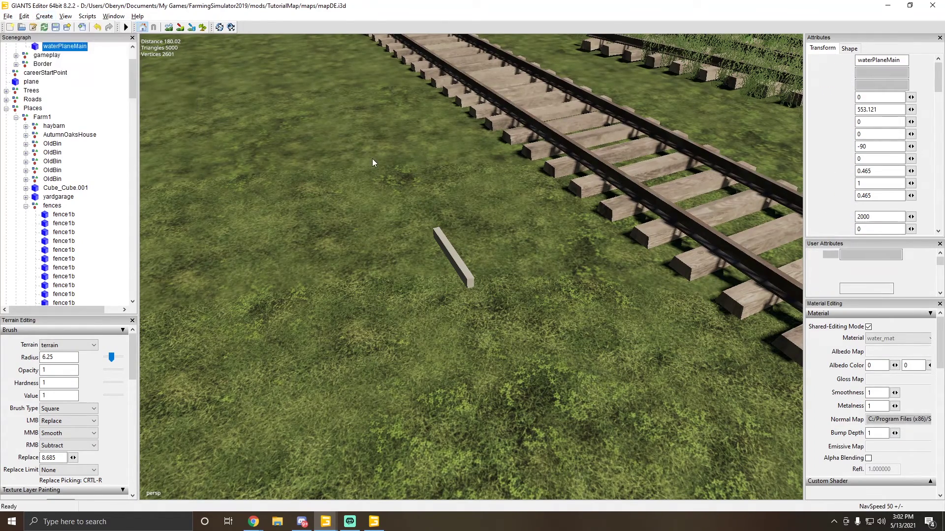
right_drag(372, 162, 322, 163)
click(707, 326)
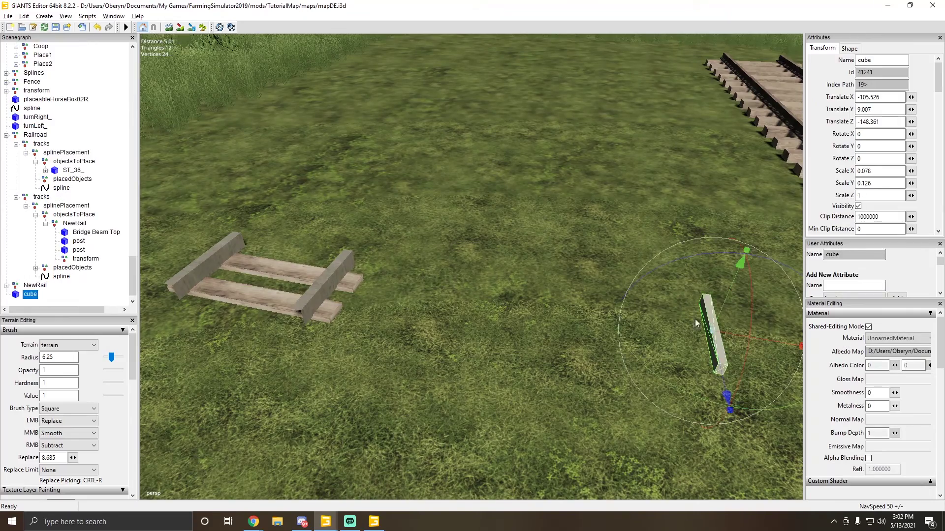
- Select a post tie in the standalone NewRail group and compare the short section with the full track pieces
alt+drag(714, 334, 315, 281)
right_drag(314, 276, 409, 290)
click(406, 285)
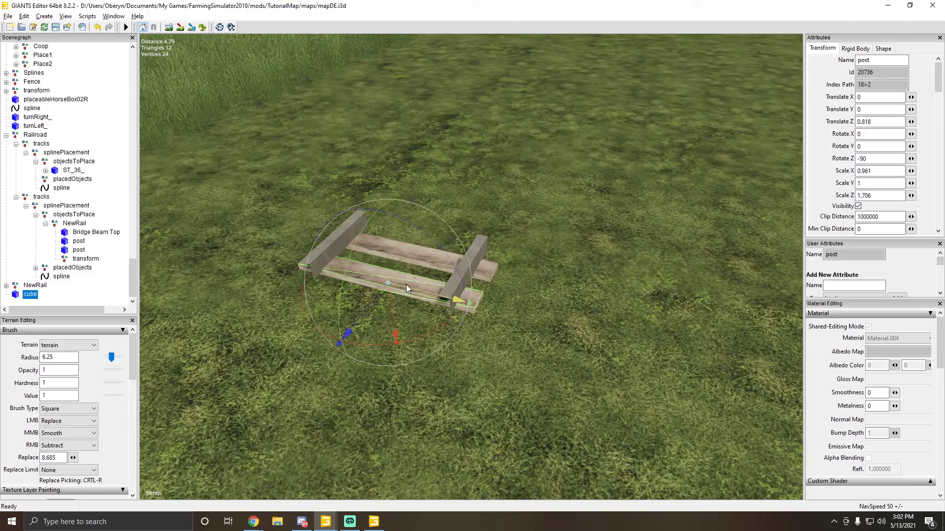
scroll(384, 285, down, 5)
alt+drag(384, 285, 478, 281)
right_drag(514, 335, 430, 170)
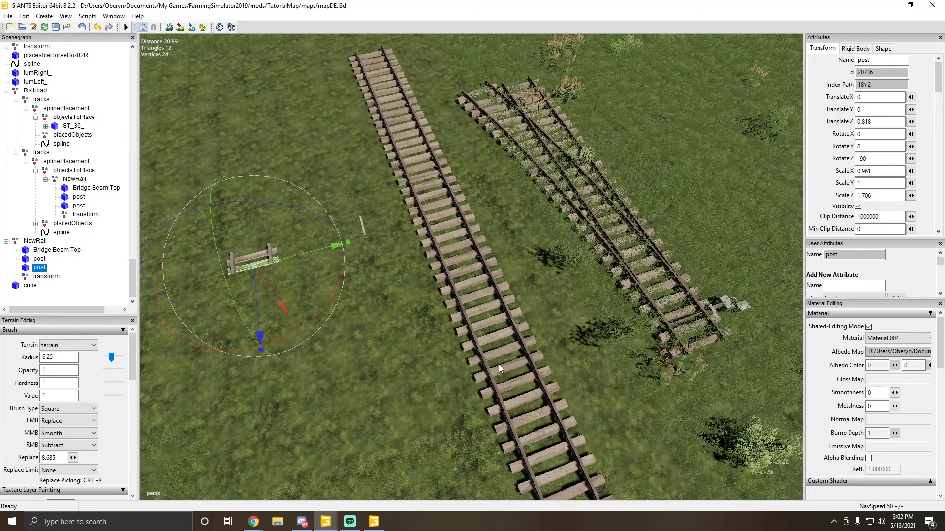
- Move the NewRail group from objectsToPlace onto the straight track, to Translate X -102.069 and Translate Z -148.768
alt+drag(497, 365, 261, 240)
scroll(443, 290, up, 5)
scroll(384, 245, down, 5)
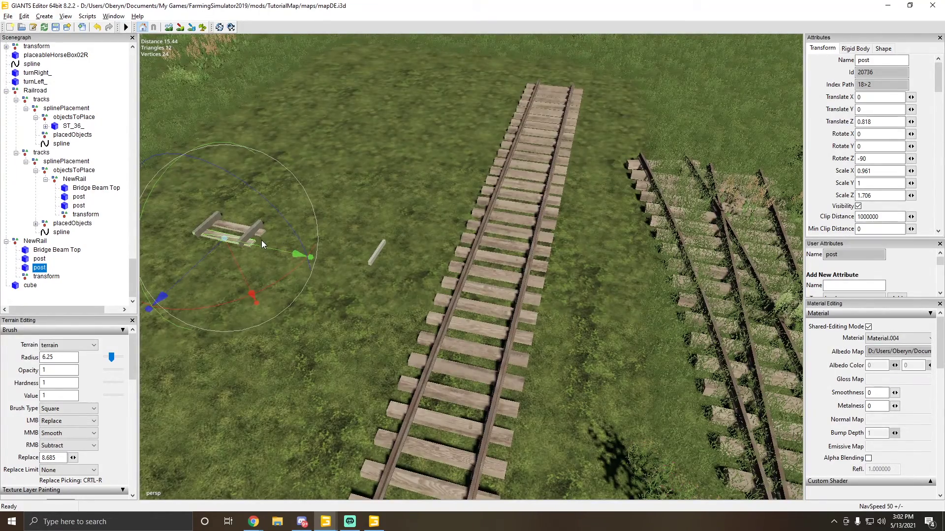
click(266, 244)
key(ctrl+z)
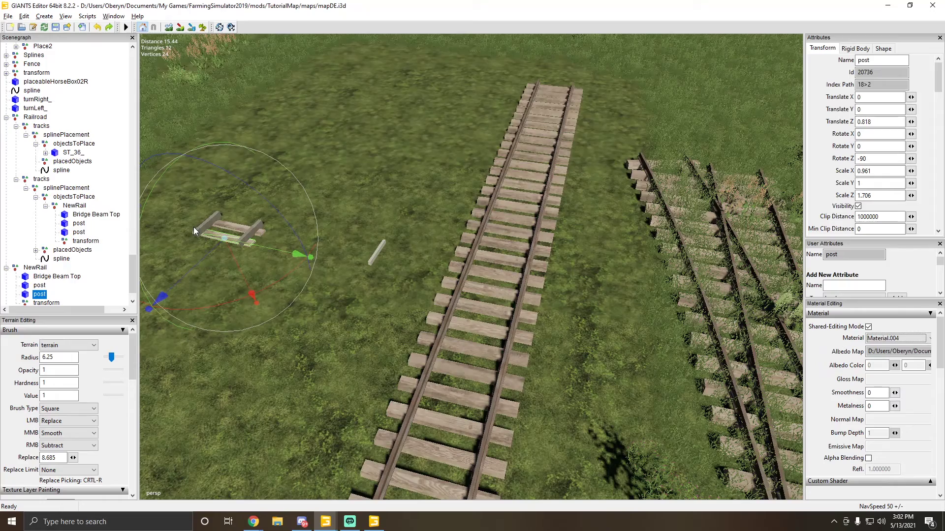
click(73, 206)
drag(276, 229, 524, 312)
scroll(501, 316, up, 10)
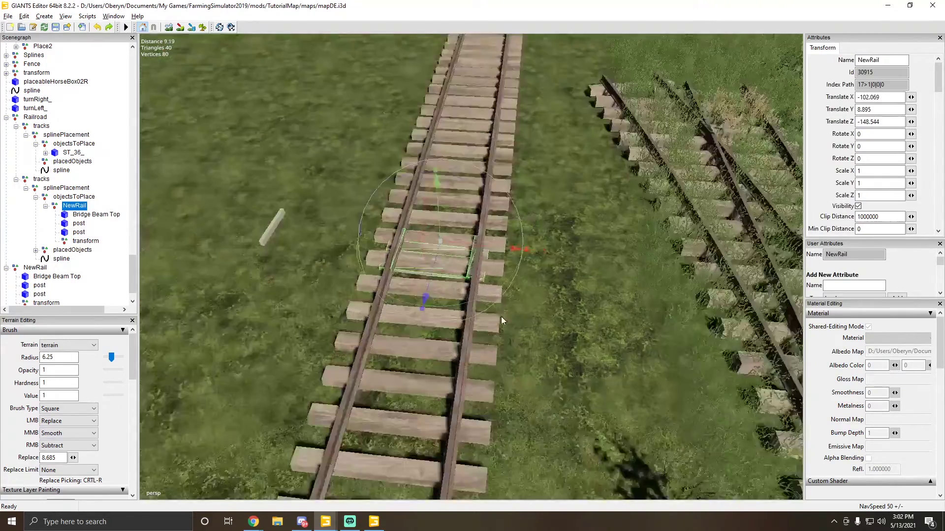
scroll(372, 301, down, 5)
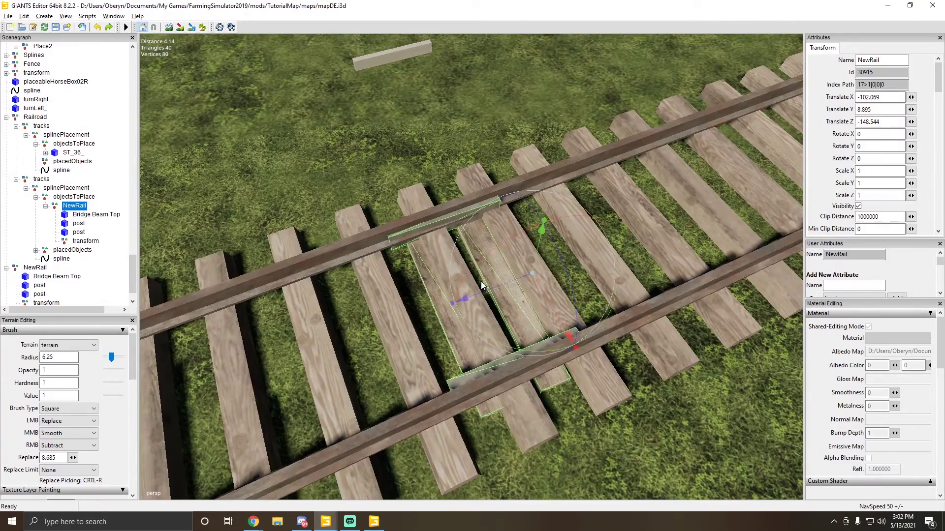
drag(488, 285, 518, 283)
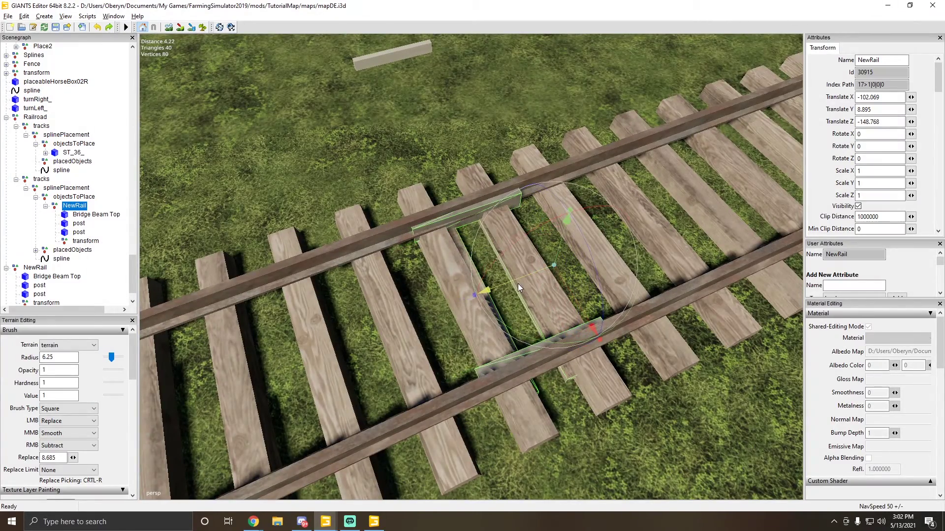
- Set the Rotate Y of the straight track piece ST_36_ to 0
click(728, 238)
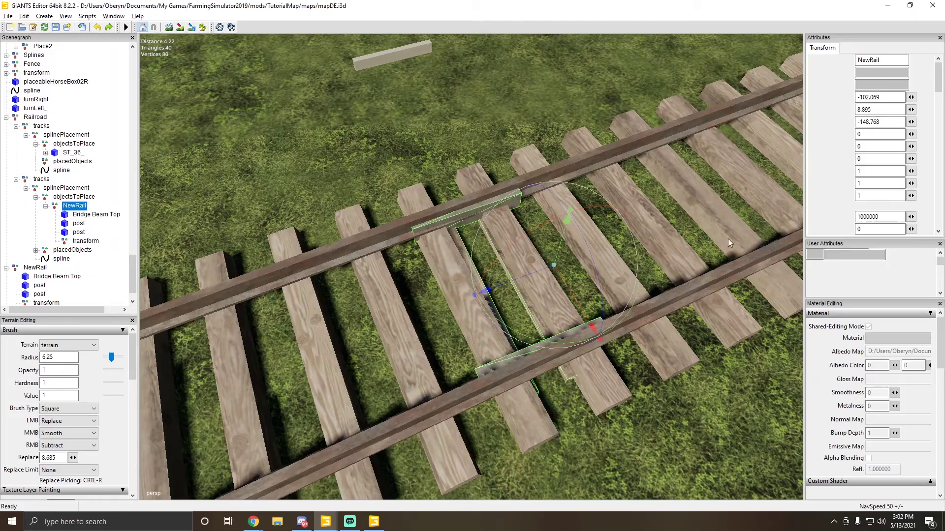
text(0)
key(Return)
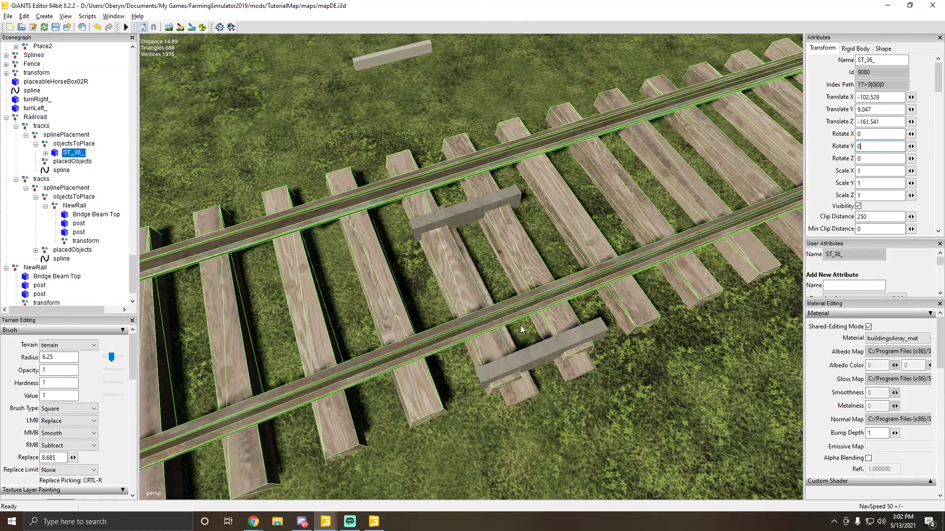
- Move the NewRail group off the straight track to Translate X -107.406 and Translate Y 8.95
click(583, 367)
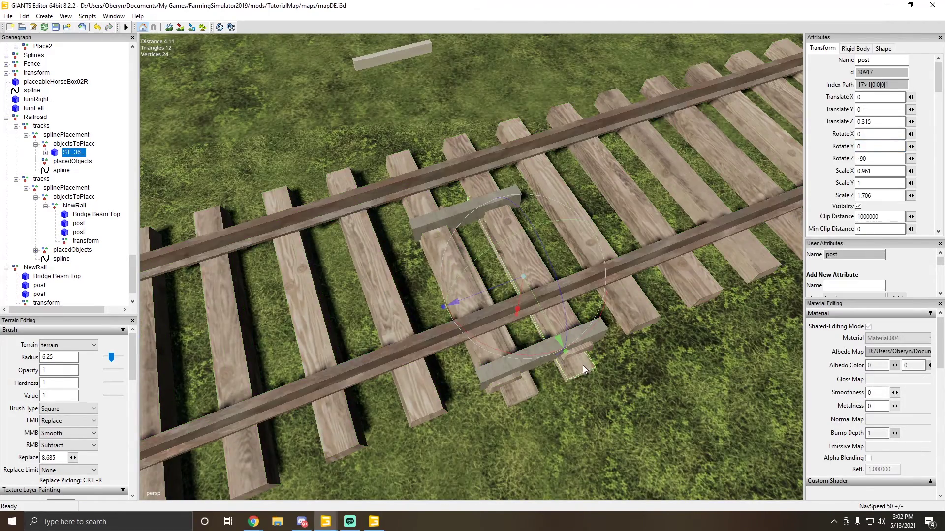
click(71, 207)
drag(562, 273, 533, 237)
alt+drag(457, 254, 280, 212)
scroll(382, 209, up, 5)
scroll(392, 197, down, 5)
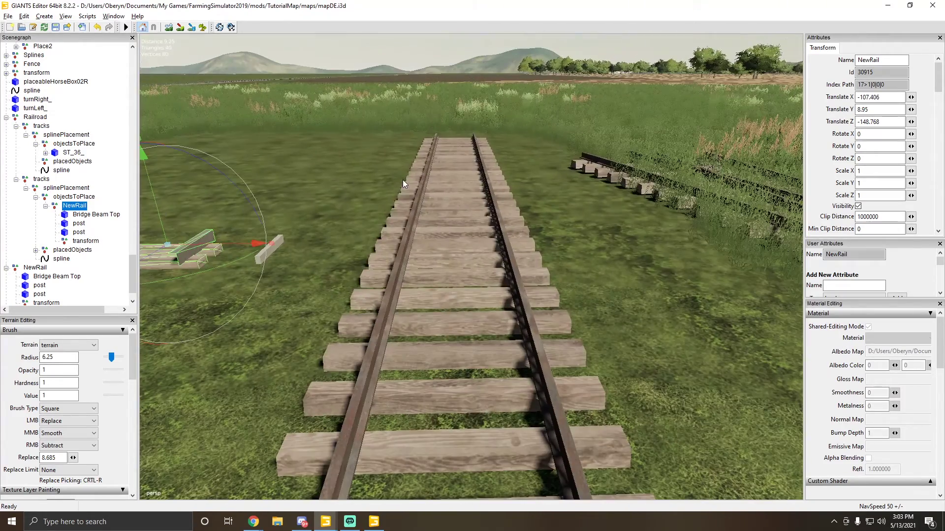
- Select the straight track piece ST_36_ and examine its rails and ties lengthwise from a low viewpoint
click(411, 228)
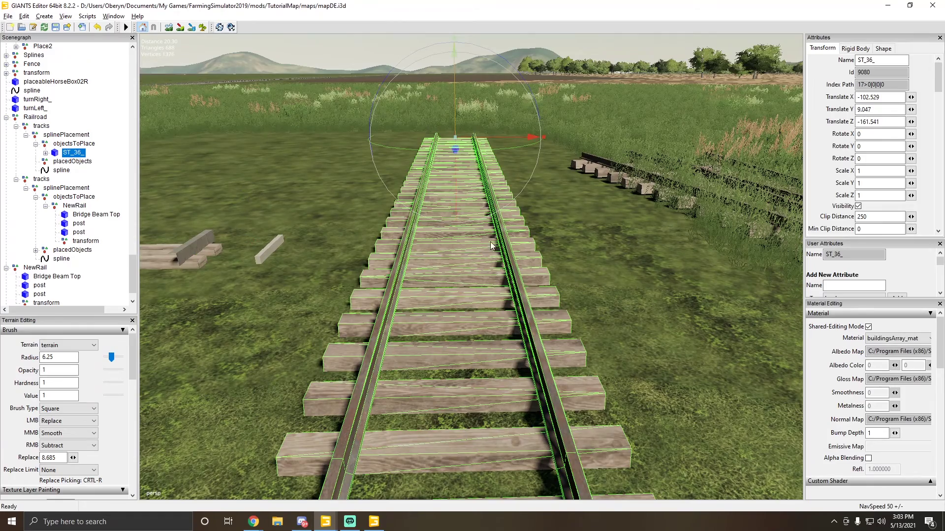
alt+drag(447, 260, 453, 231)
scroll(452, 230, up, 3)
scroll(443, 231, down, 3)
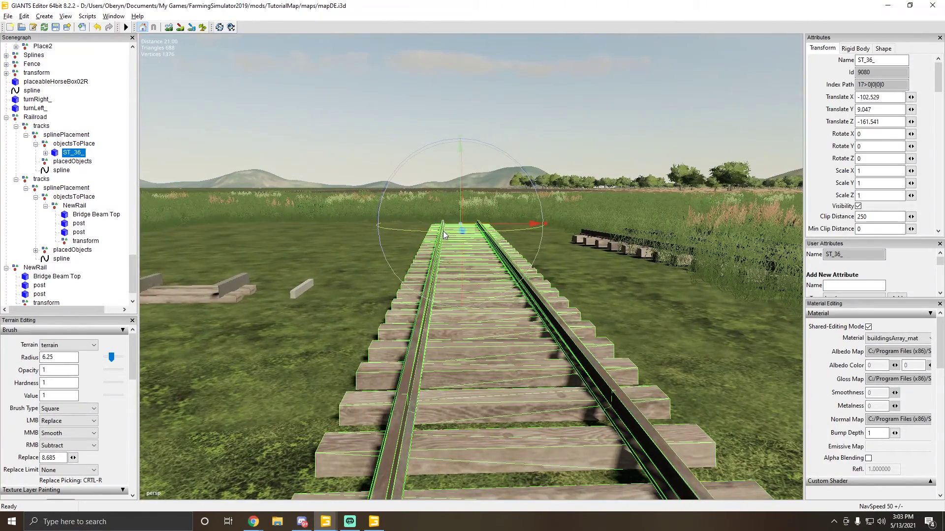
click(563, 163)
scroll(386, 257, up, 4)
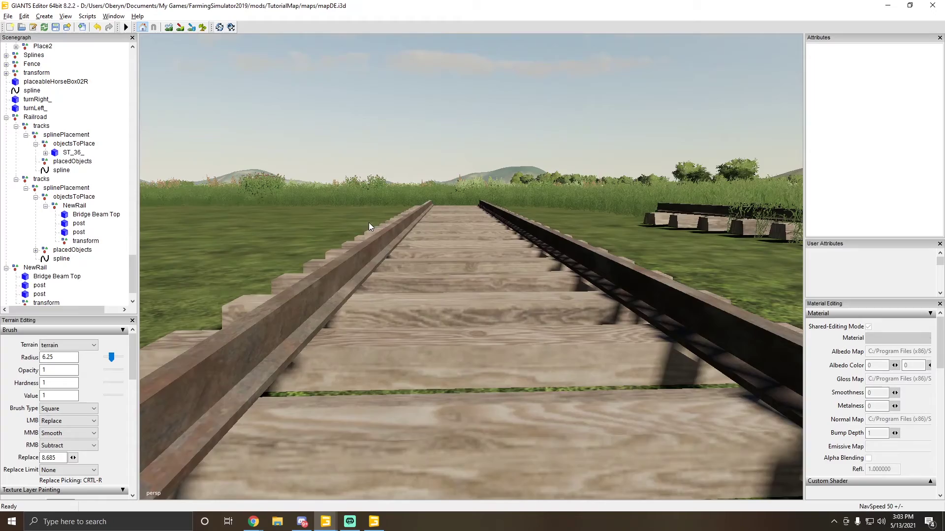
alt+drag(368, 223, 443, 228)
alt+drag(307, 216, 465, 290)
scroll(355, 223, up, 3)
scroll(465, 290, down, 5)
- Select the NewRail group under the second tracks group's objectsToPlace and collapse its parts
right_drag(549, 245, 398, 200)
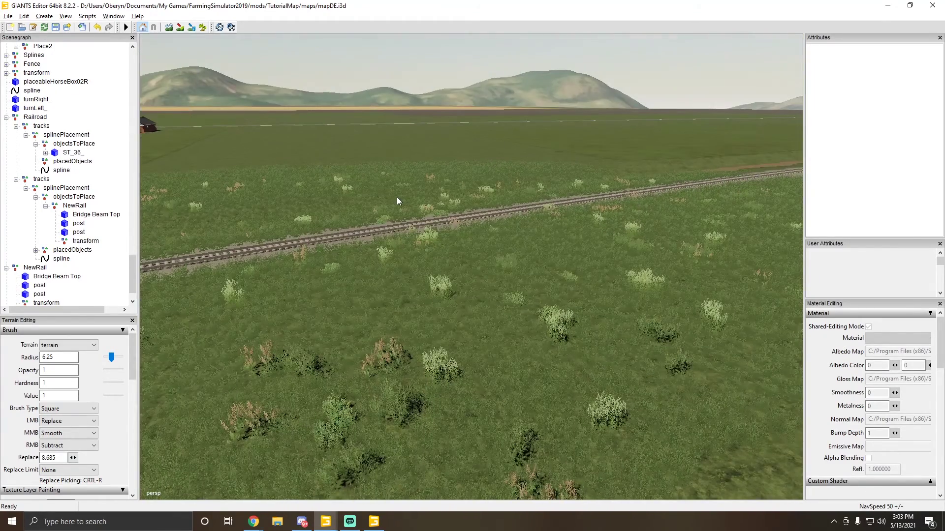
right_drag(344, 190, 399, 195)
right_drag(502, 241, 166, 211)
click(581, 257)
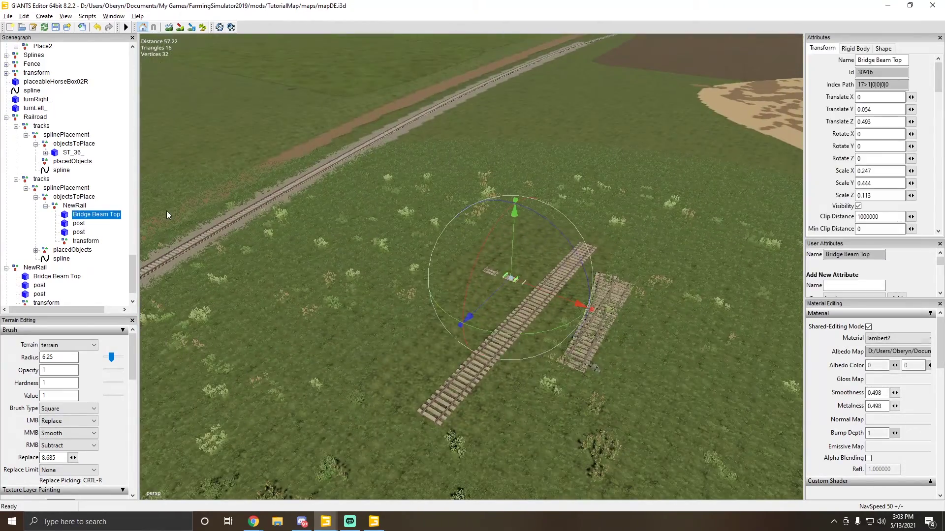
double_click(66, 208)
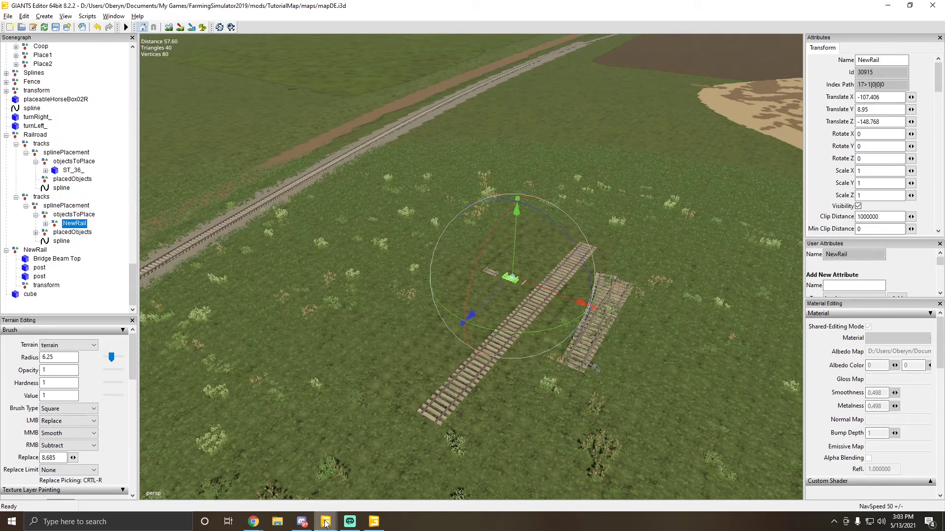
- Check the objectDistance parameter in the Create Utility Poles 65 meters script and expand NewRail under objectsToPlace to select its transform
mouse_move(325, 523)
click(384, 480)
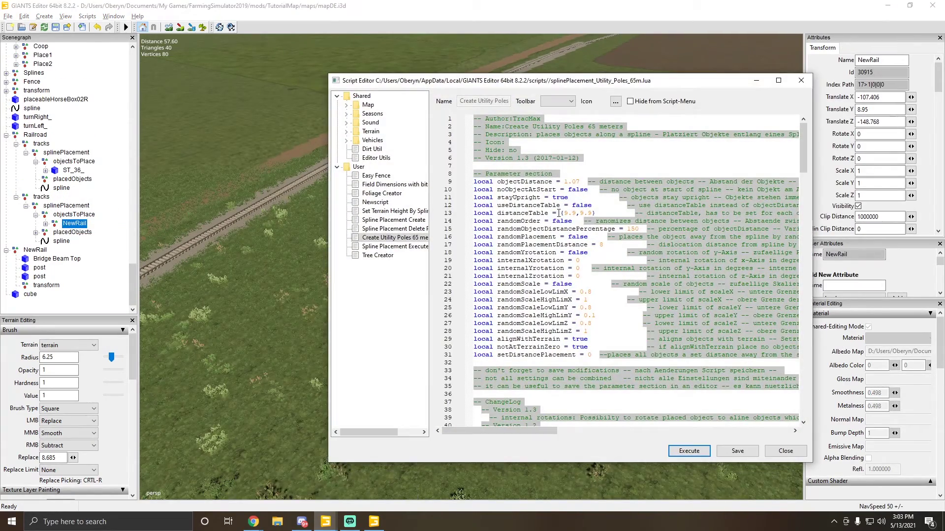
click(37, 233)
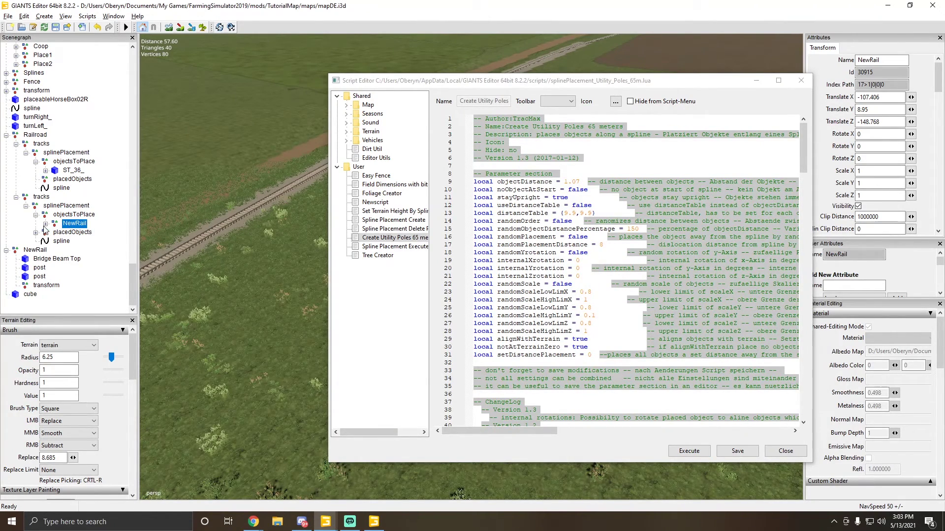
click(45, 224)
click(756, 81)
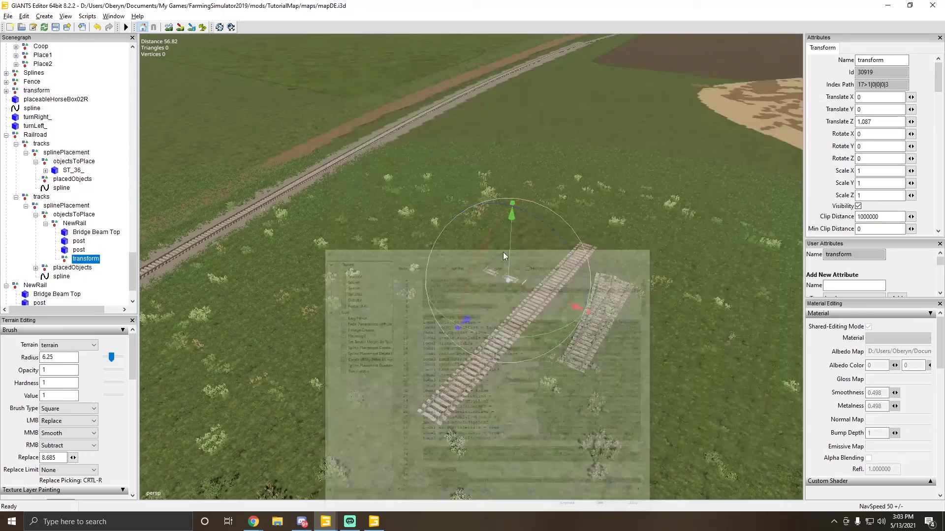
- Examine up close how the transform's Translate Z offset relates to the NewRail piece's rails and ties
alt+drag(503, 252, 418, 274)
scroll(394, 243, up, 8)
scroll(407, 213, up, 4)
alt+drag(407, 213, 314, 207)
scroll(313, 207, down, 3)
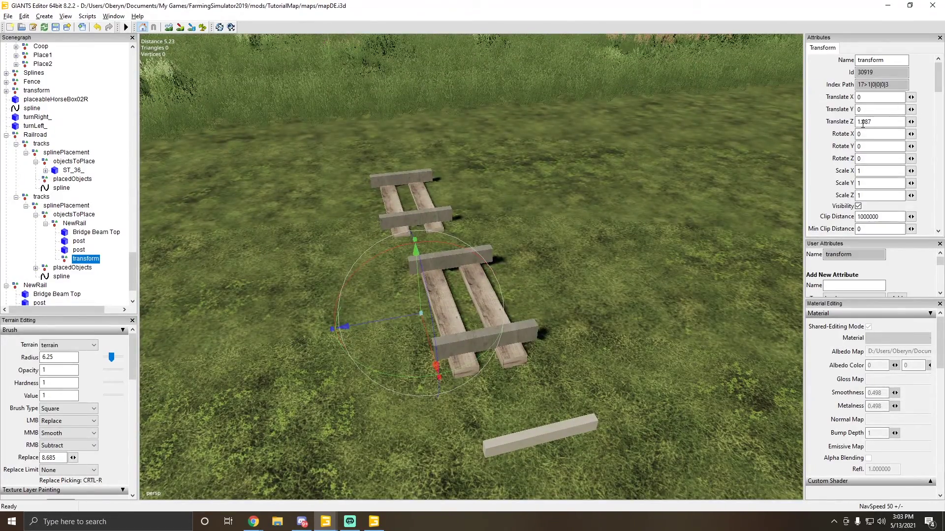
scroll(530, 246, up, 5)
alt+drag(529, 246, 483, 268)
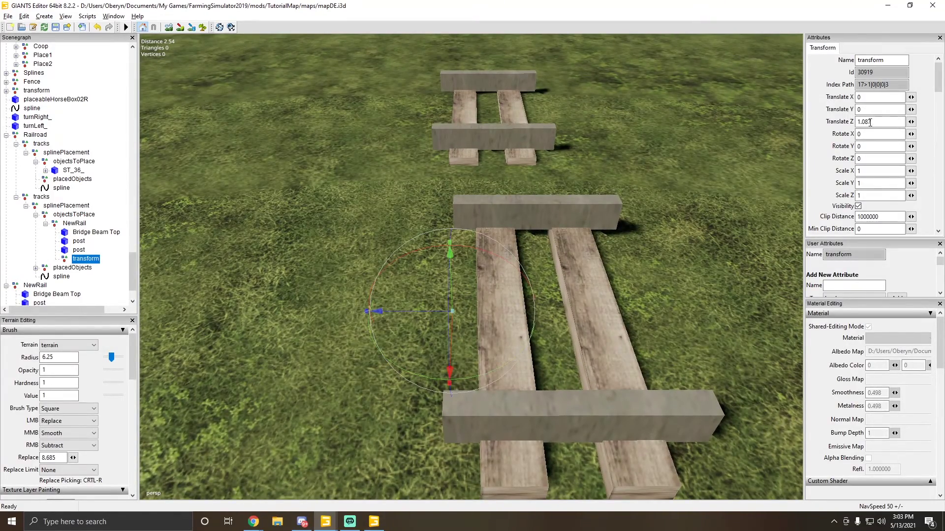
- Compare the script's objectDistance parameter with the transform's Translate Z and close the script editor
mouse_move(326, 521)
click(377, 484)
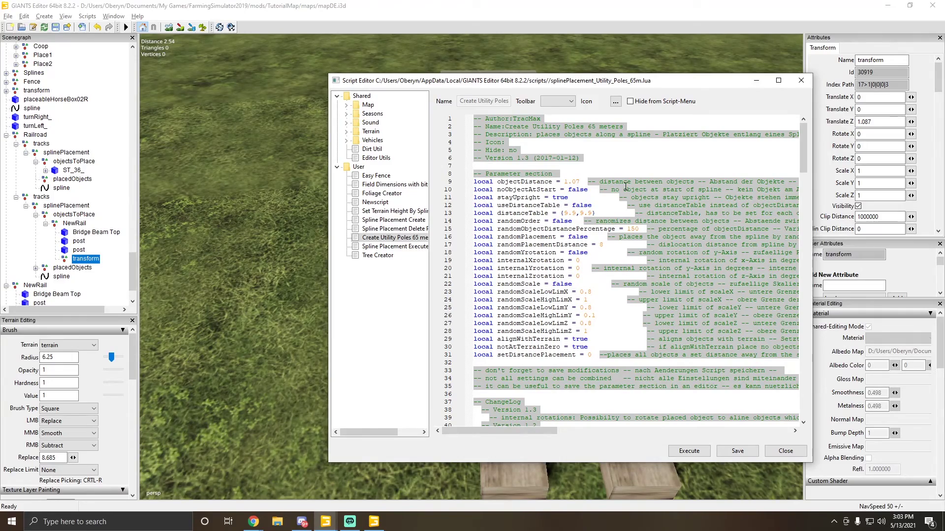
click(800, 80)
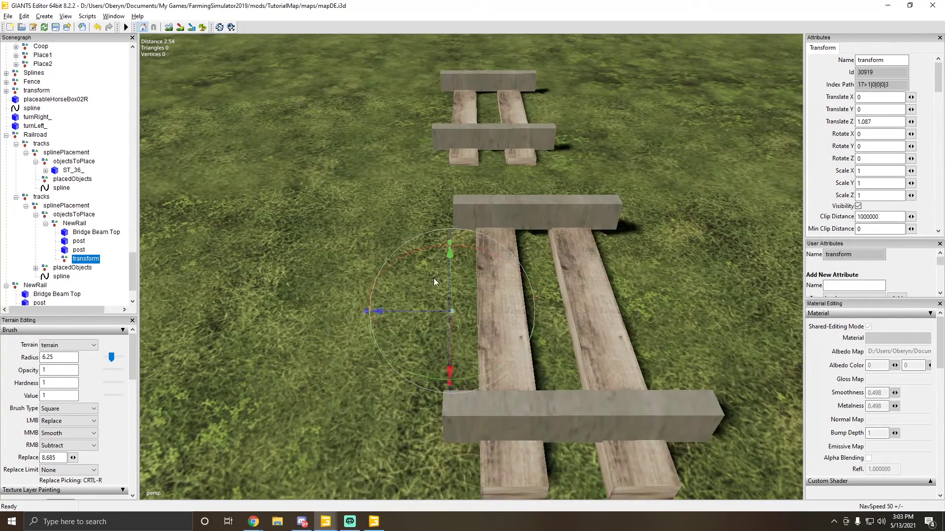
- Select the parent NewRail group of one placed piece on the graveled track
scroll(462, 283, up, 3)
alt+drag(489, 369, 259, 287)
scroll(403, 279, up, 3)
scroll(390, 279, up, 5)
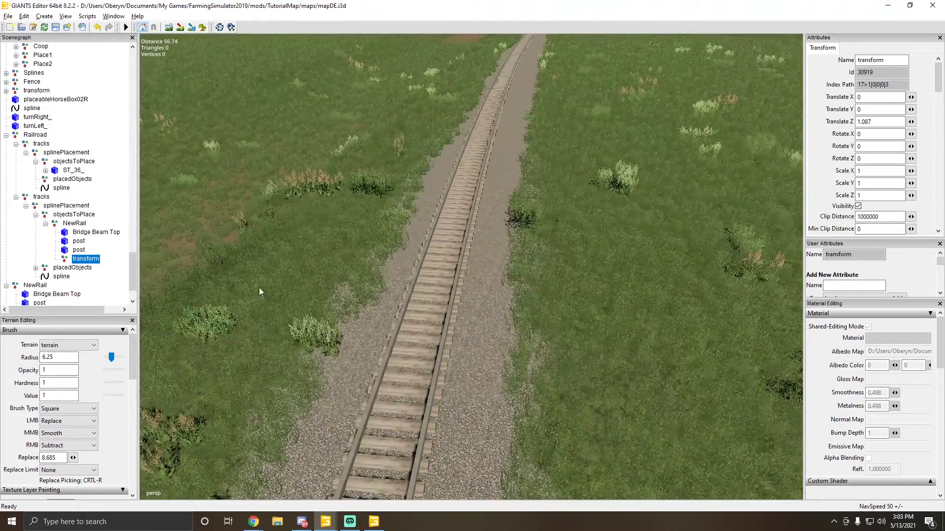
click(441, 308)
click(77, 197)
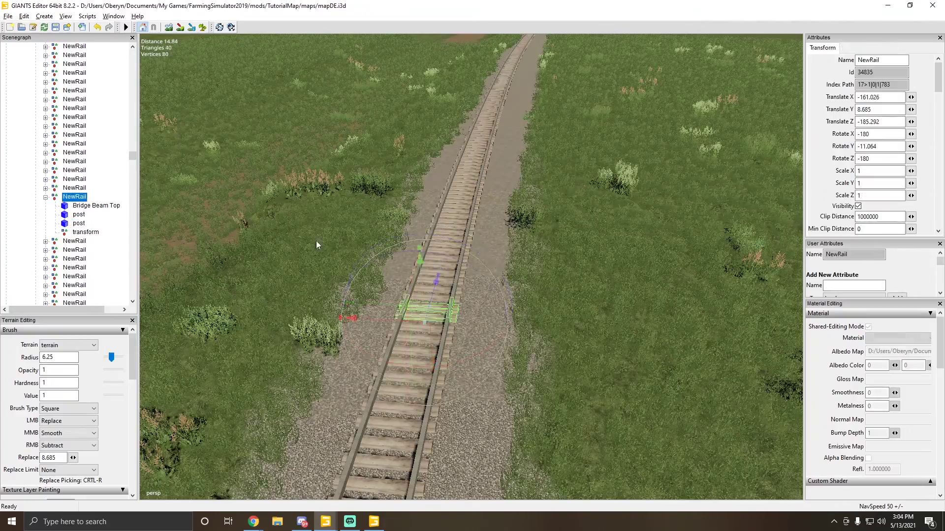
- Examine how the selected NewRail piece's rails and ties meet the neighbouring pieces
scroll(359, 255, up, 5)
alt+drag(359, 256, 268, 259)
scroll(259, 208, down, 3)
scroll(379, 308, up, 8)
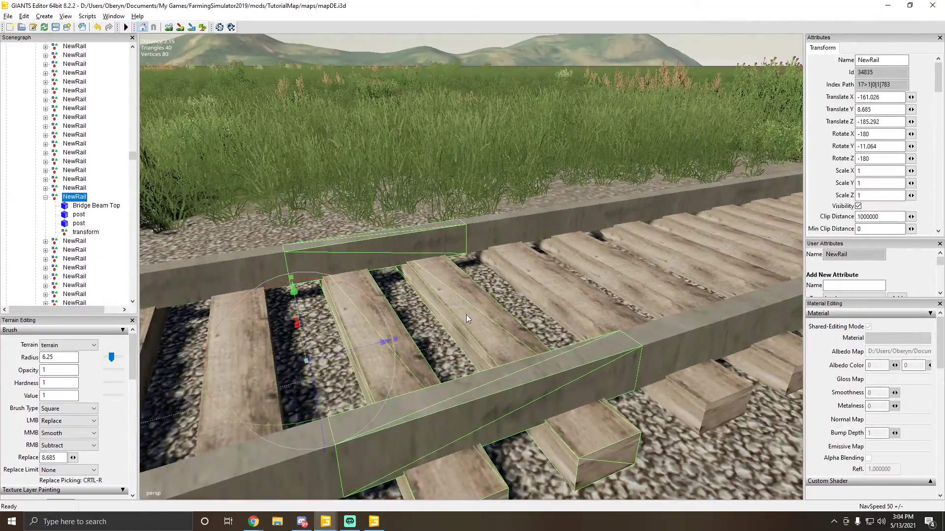
alt+drag(465, 315, 483, 285)
scroll(343, 299, down, 5)
scroll(409, 320, up, 8)
scroll(409, 300, down, 3)
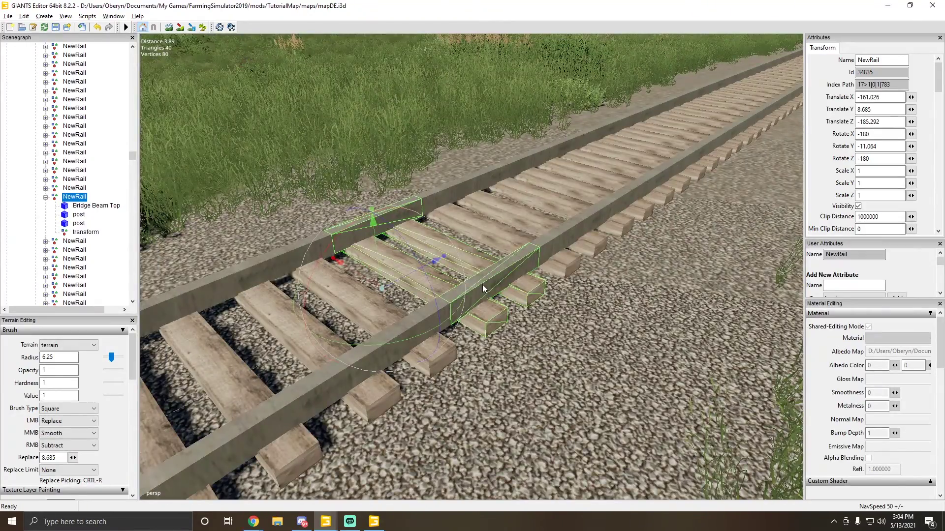
- Examine the placed track around the selected NewRail piece from both sides, checking how the pieces follow the curve
right_drag(482, 285, 551, 252)
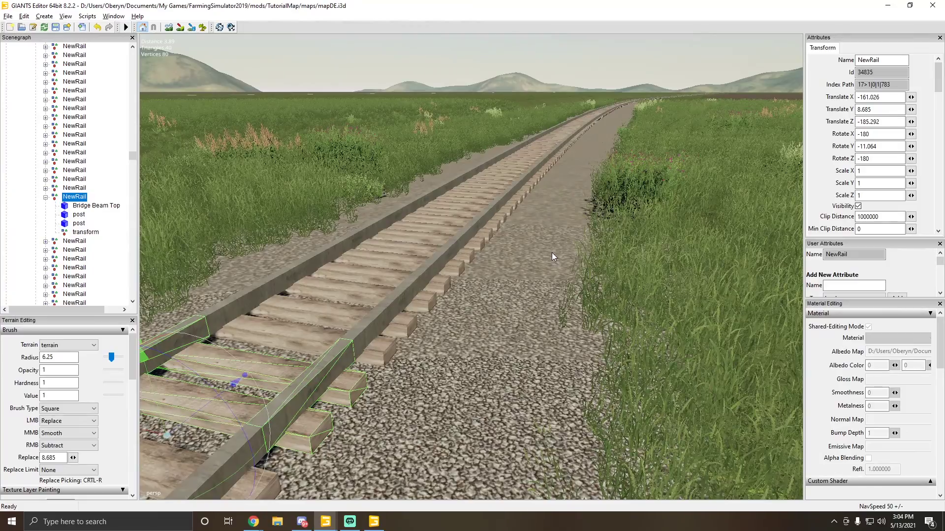
alt+drag(551, 252, 465, 289)
scroll(507, 283, down, 5)
right_drag(464, 292, 563, 333)
alt+drag(484, 344, 564, 303)
scroll(442, 343, up, 5)
scroll(564, 303, up, 4)
right_drag(564, 303, 396, 331)
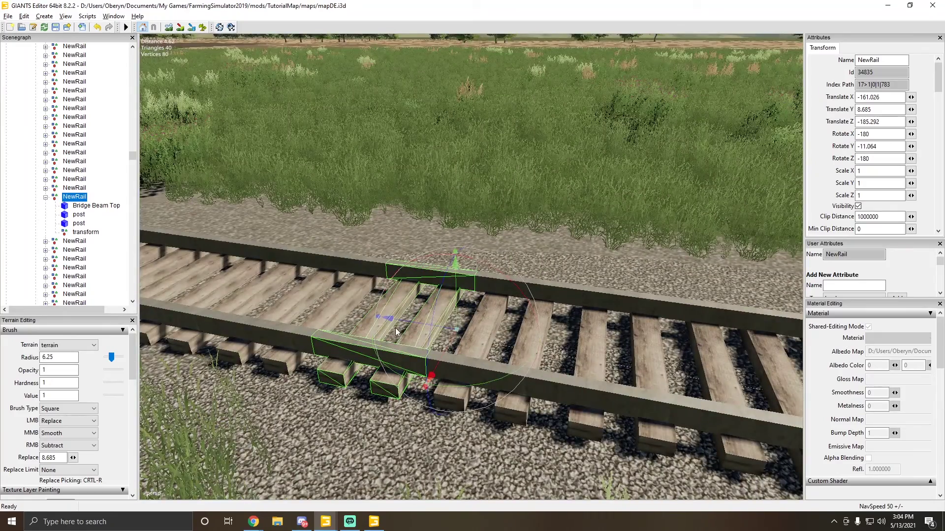
- Select the adjacent NewRail piece and a Bridge Beam Top farther along, and sight down the track from rail level
click(74, 190)
scroll(82, 224, down, 8)
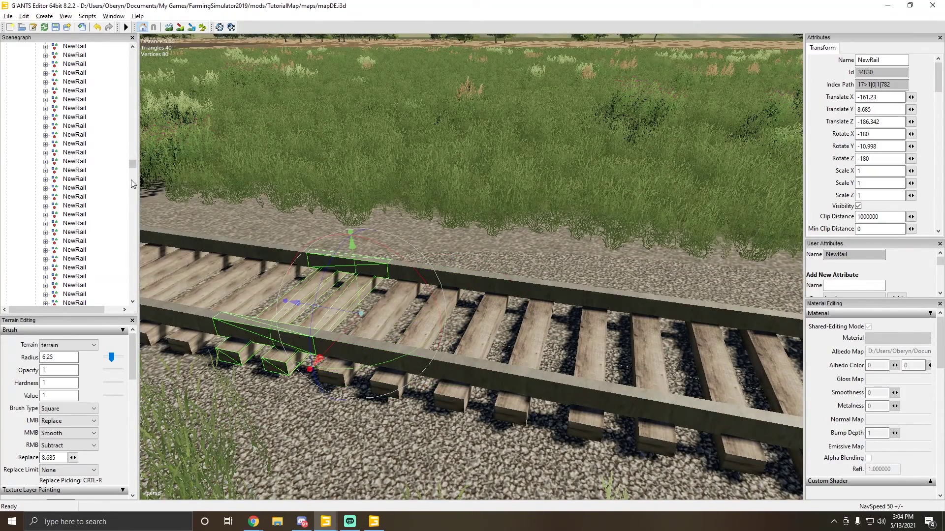
drag(137, 231, 140, 300)
alt+drag(546, 269, 398, 278)
click(370, 297)
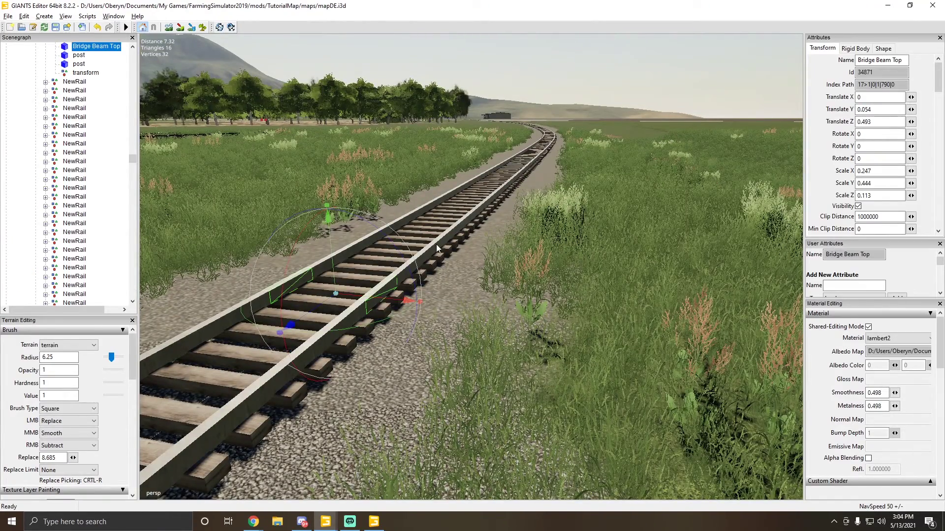
right_drag(508, 171, 491, 188)
alt+drag(491, 188, 453, 193)
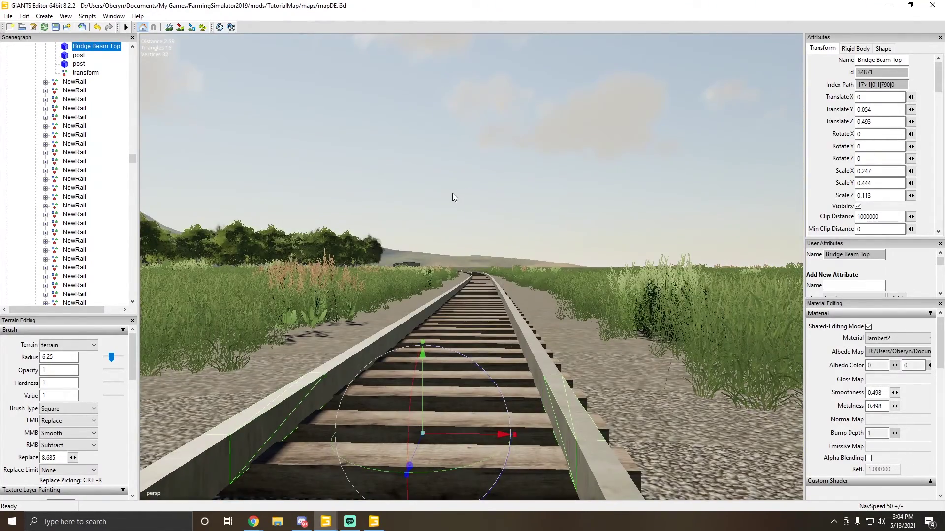
- Follow the placed track through its curve and select another Bridge Beam Top to examine the rails and tie spacing
click(462, 184)
right_drag(427, 231, 452, 196)
alt+drag(452, 196, 447, 196)
alt+middle_drag(447, 195, 551, 163)
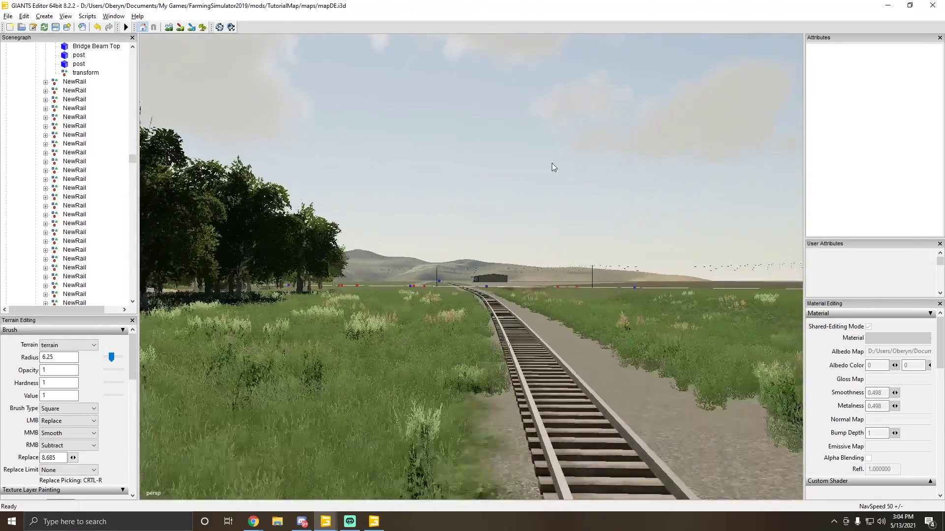
alt+drag(551, 164, 337, 238)
click(485, 335)
click(498, 326)
scroll(337, 239, down, 3)
alt+drag(439, 233, 444, 294)
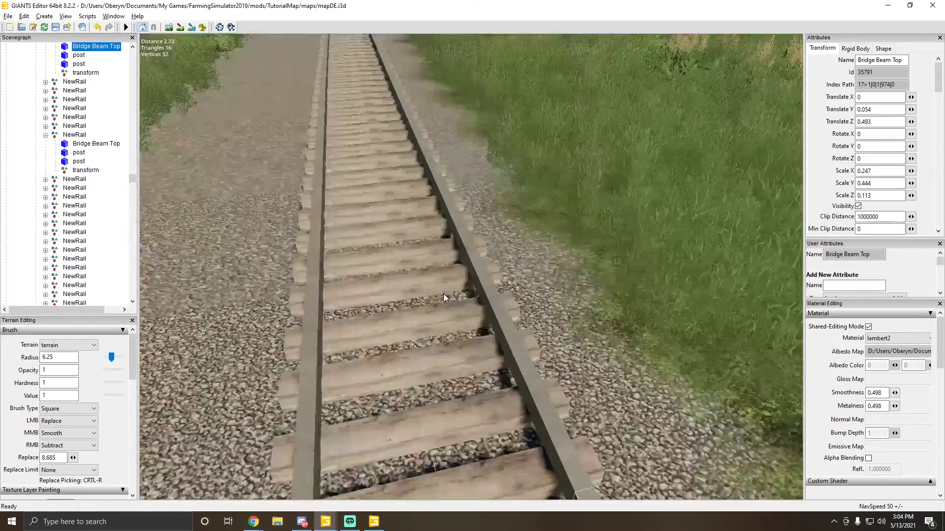
- Return to the sample pieces on the grass and select the straight track piece ST_36_
scroll(444, 294, down, 4)
right_drag(409, 276, 462, 261)
click(541, 230)
right_drag(488, 307, 381, 283)
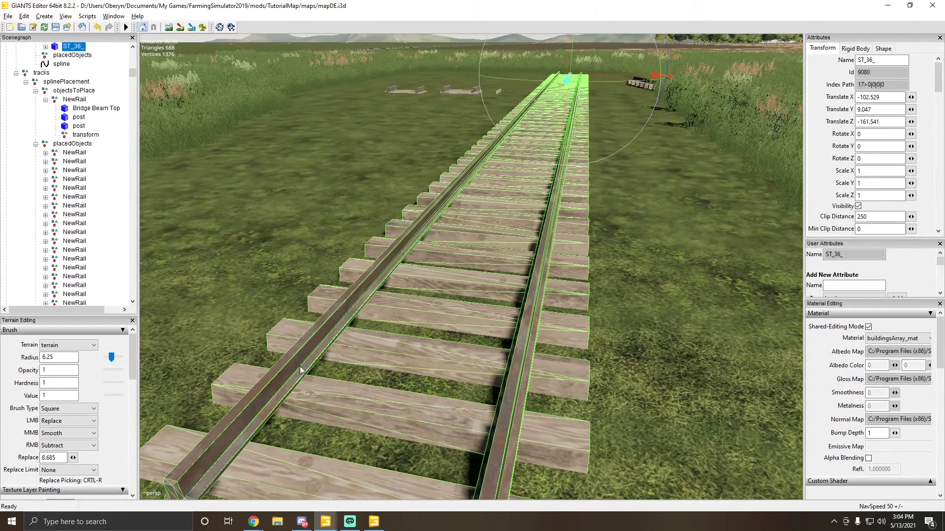
- Try compressing the straight track piece ST_36_ along its length to Scale Z 0.301 and compare its tie spacing
right_drag(220, 438, 435, 258)
drag(540, 185, 547, 188)
right_drag(438, 291, 367, 353)
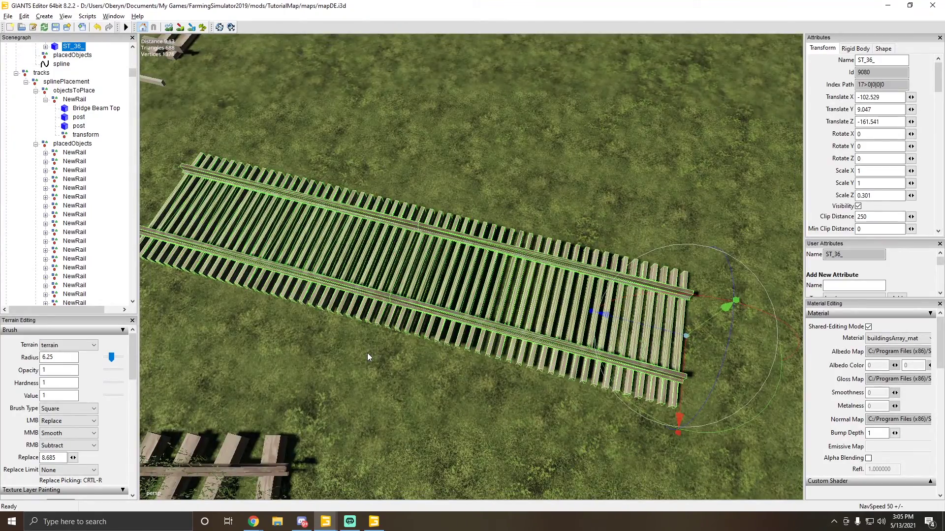
drag(591, 314, 482, 317)
click(397, 305)
scroll(505, 292, up, 5)
alt+drag(396, 305, 594, 312)
scroll(595, 311, down, 4)
- Undo the edits to the straight track piece ST_36_, restoring its full length
key(ctrl+z)
key(ctrl+z)
right_drag(594, 311, 319, 350)
key(ctrl+z)
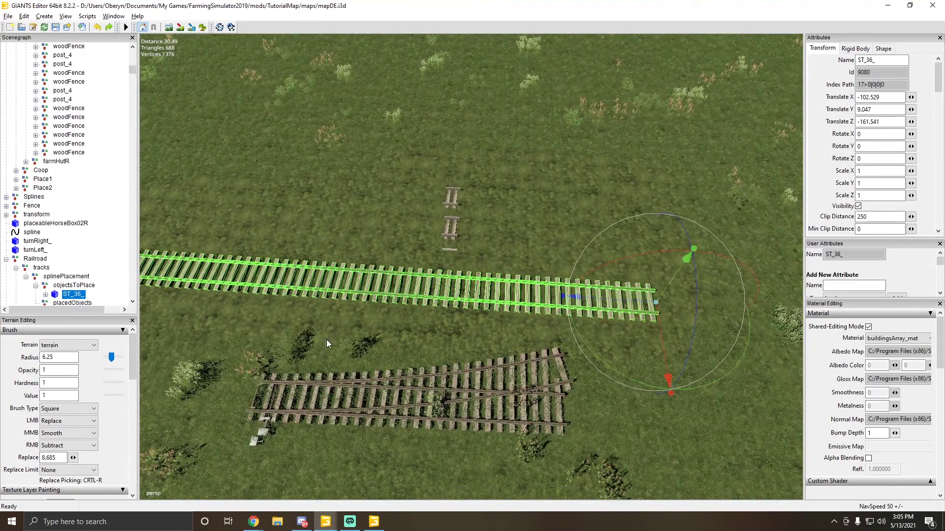
- Collapse the fences group and select the spline that belongs to the placed NewRail pieces
click(547, 226)
alt+drag(547, 226, 386, 179)
scroll(386, 180, up, 5)
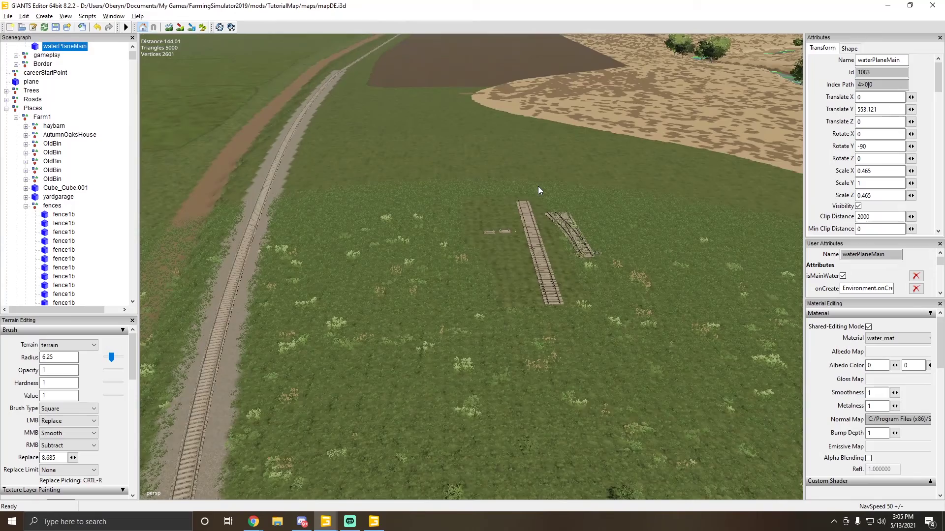
alt+drag(538, 186, 335, 234)
scroll(350, 267, down, 4)
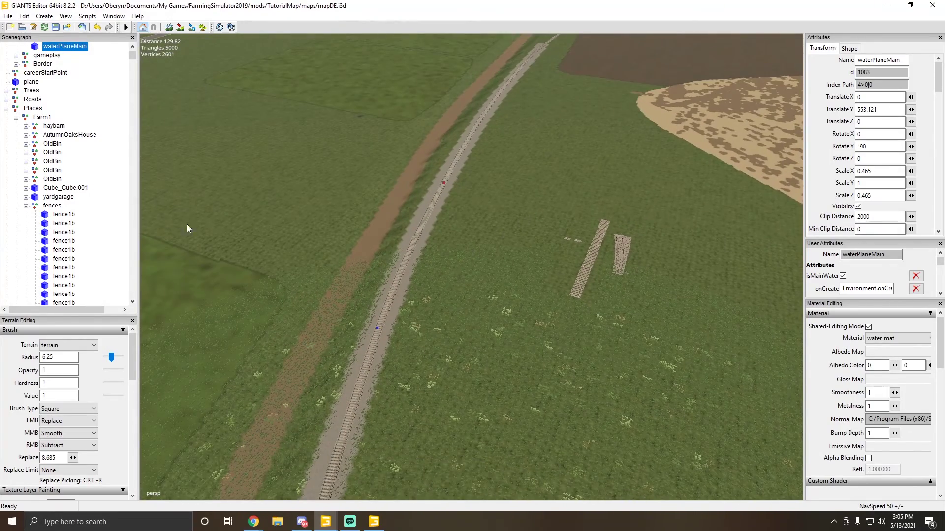
click(26, 206)
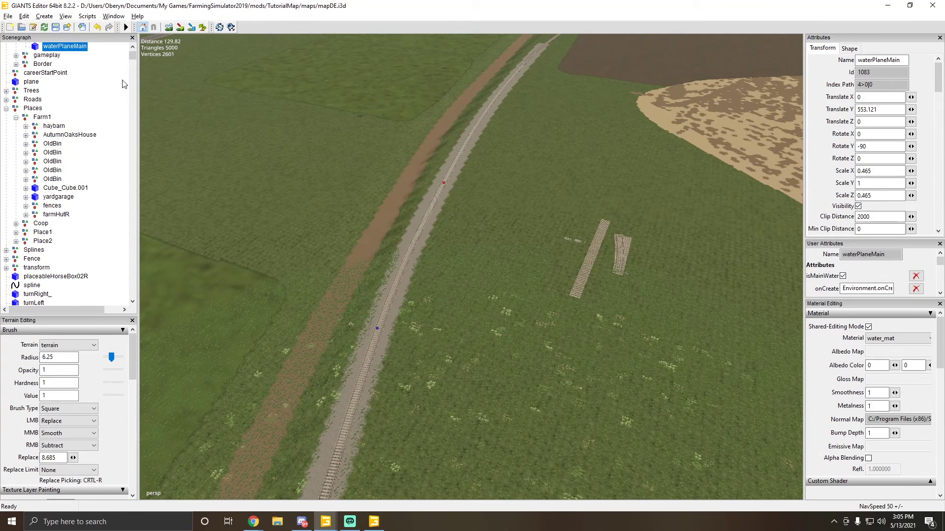
drag(134, 53, 134, 295)
click(94, 276)
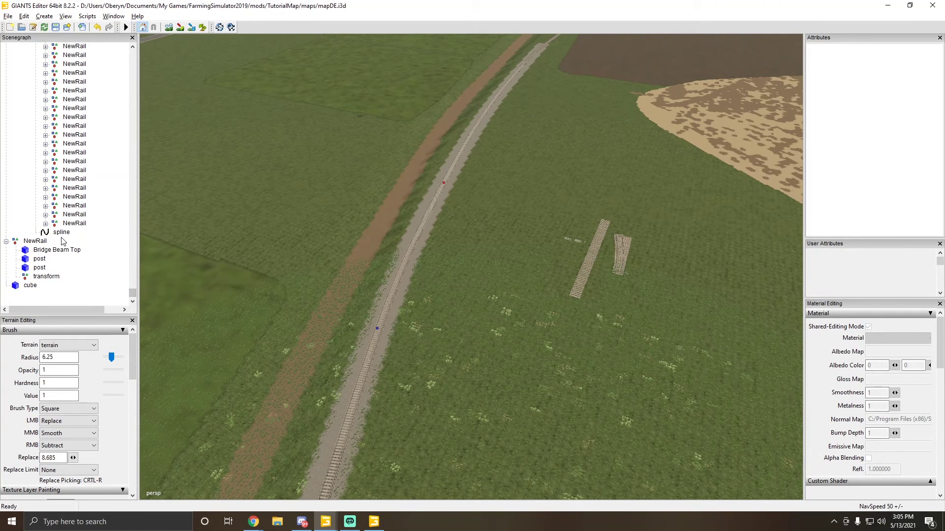
click(62, 232)
key(f)
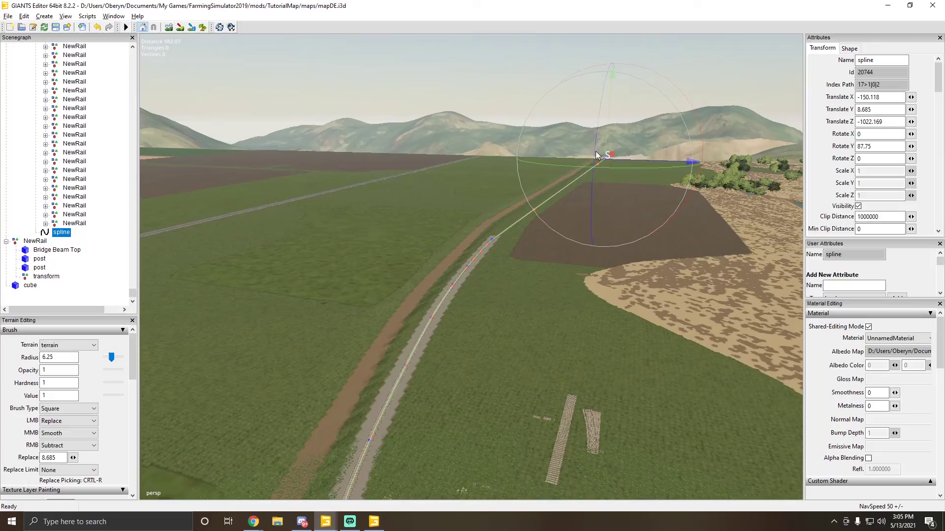
- Follow the selected spline along the track and examine the rails where they cross the paved road
mouse_move(511, 221)
alt+mouse_down()
mouse_move(438, 301)
mouse_move(241, 322)
mouse_move(167, 269)
mouse_move(279, 244)
mouse_move(391, 246)
mouse_move(443, 197)
alt+mouse_up()
scroll(391, 247, up, 5)
scroll(425, 211, up, 4)
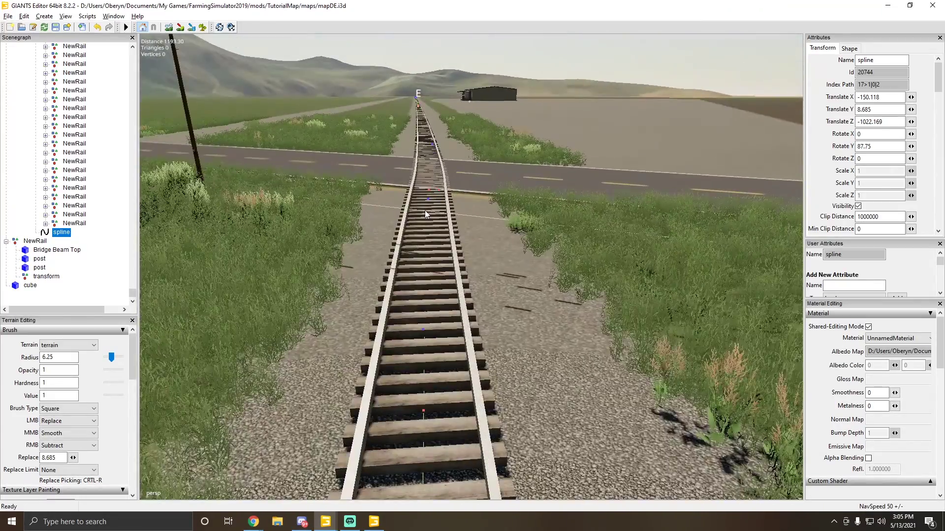
middle_drag(425, 213, 422, 312)
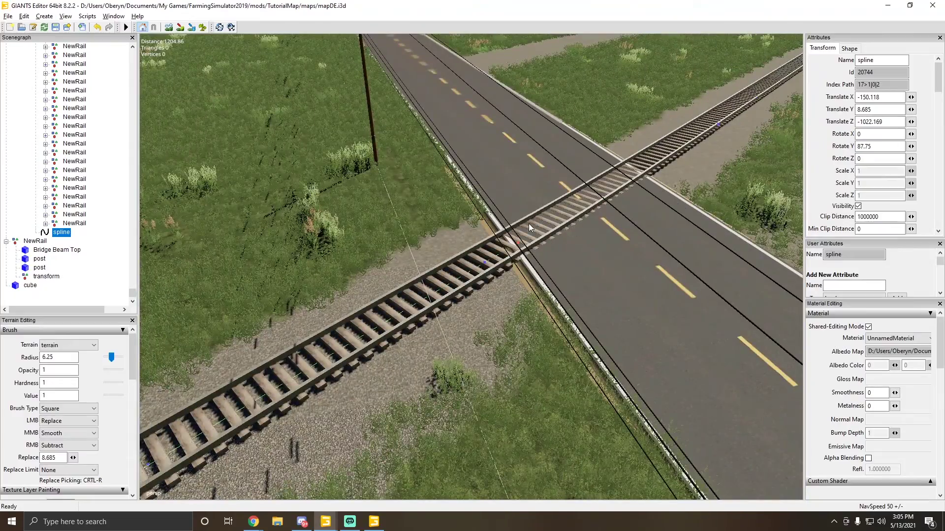
middle_drag(528, 224, 375, 279)
- Collapse the whole scene tree and narrow the Attributes and Scenegraph panes to enlarge the 3D view
right_click(89, 241)
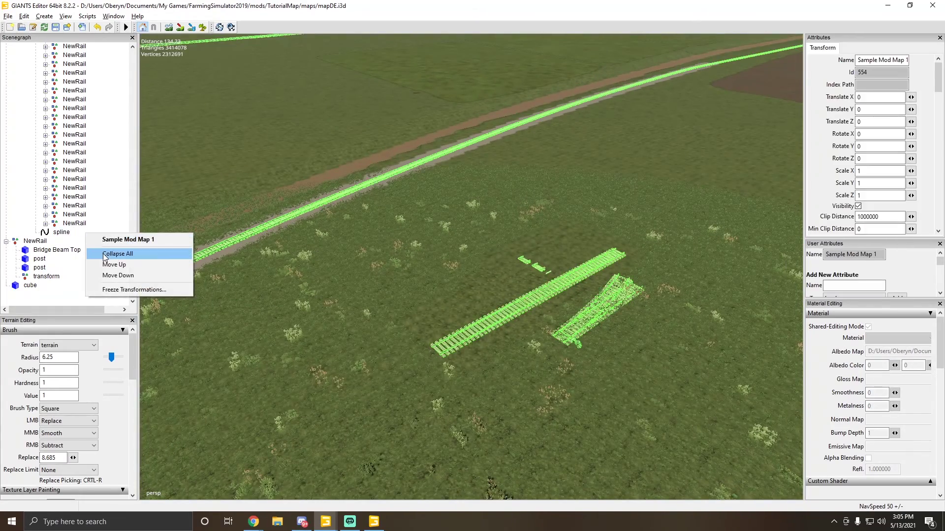
click(113, 253)
alt+drag(397, 239, 449, 208)
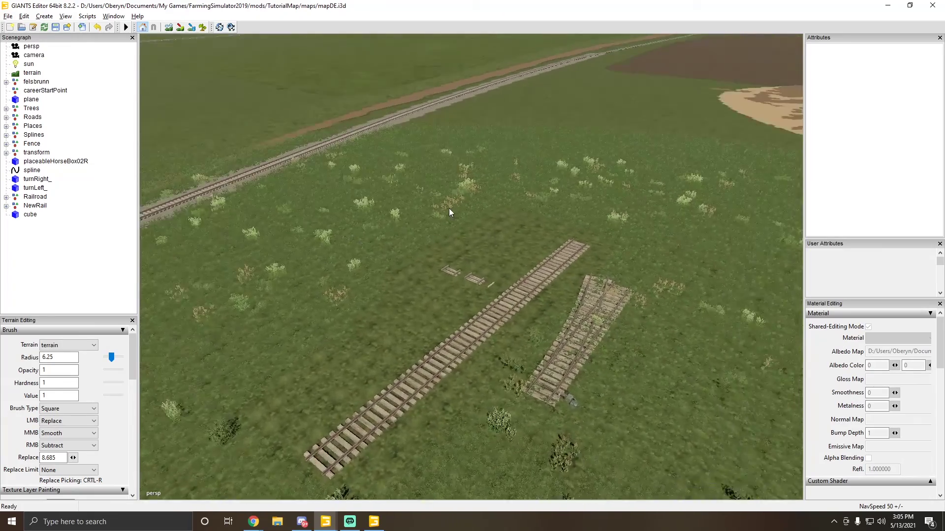
alt+right_drag(449, 208, 413, 214)
middle_drag(412, 214, 565, 184)
drag(805, 144, 858, 144)
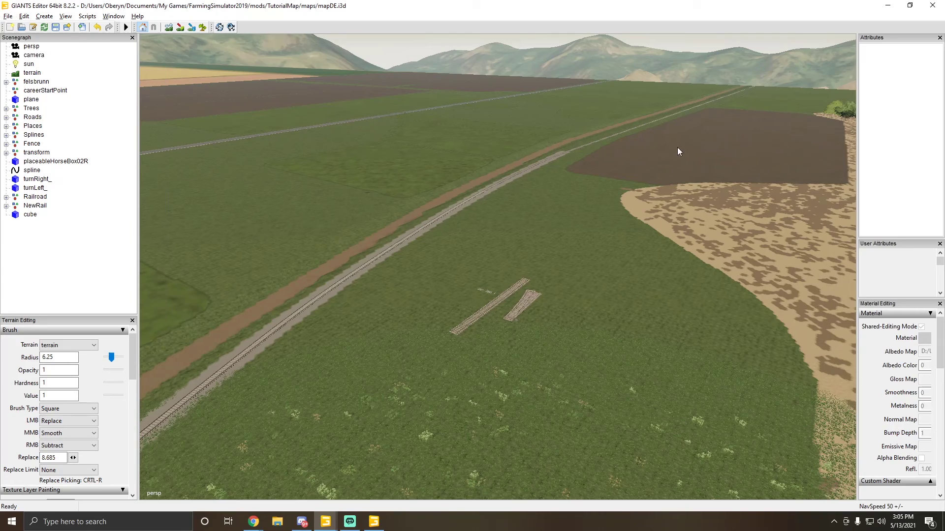
drag(124, 172, 99, 173)
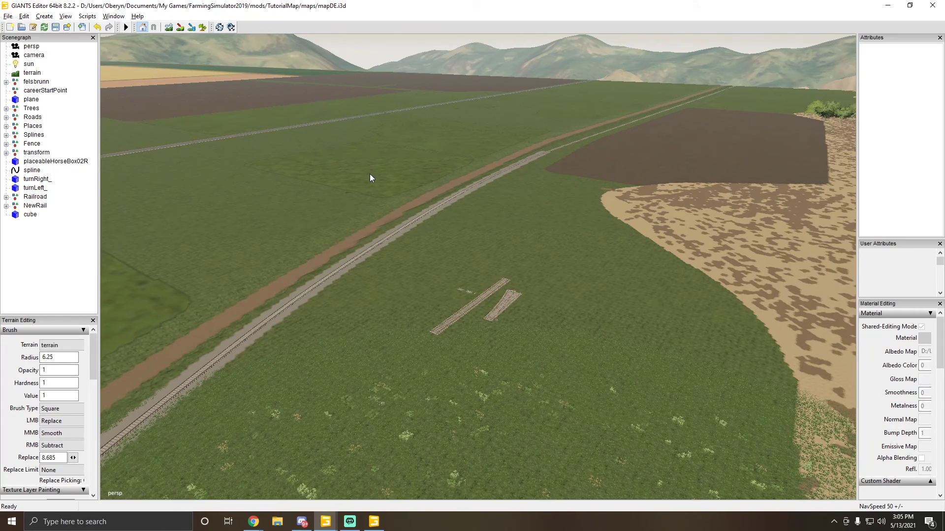
- Survey the map's fields and outer edge from above, and return to the sample track and switch pieces
middle_drag(407, 179, 467, 164)
alt+drag(479, 176, 352, 208)
scroll(442, 144, up, 8)
scroll(444, 135, up, 8)
scroll(353, 208, down, 3)
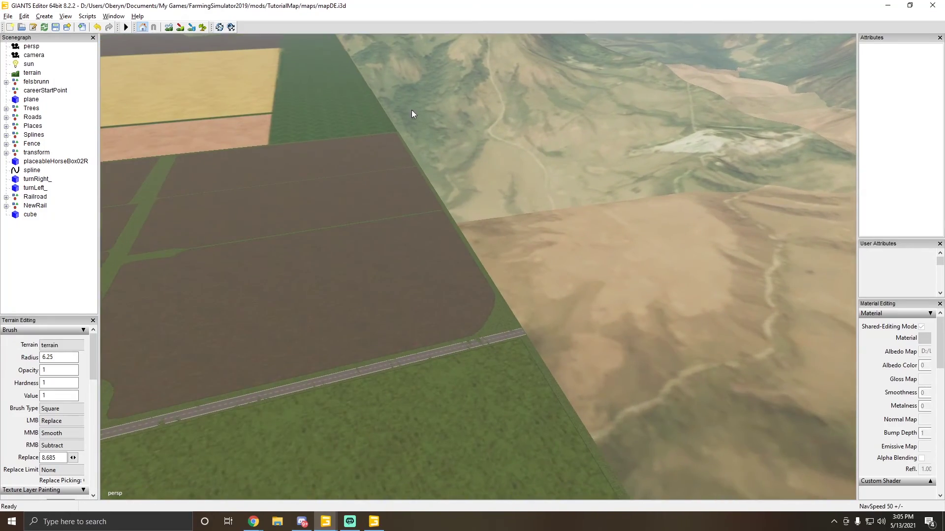
alt+drag(412, 110, 266, 131)
middle_drag(582, 217, 297, 296)
key(a)
key(w)
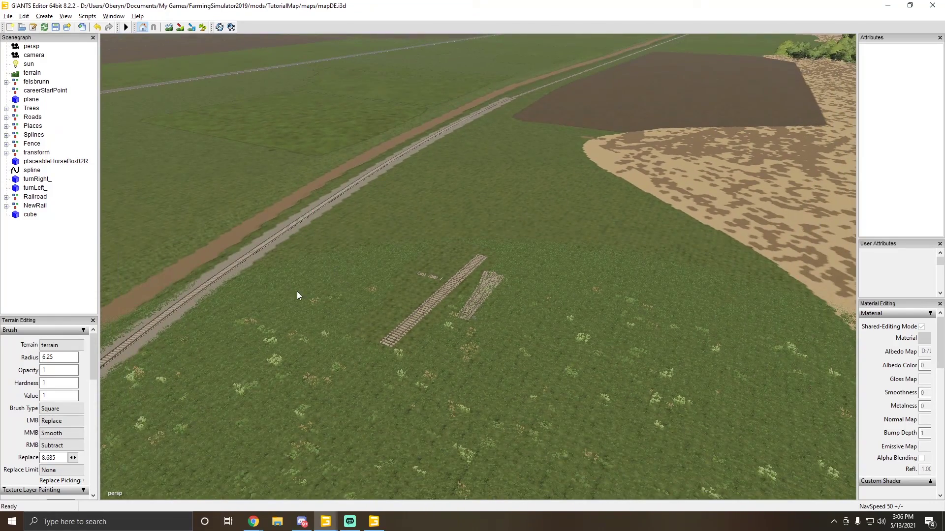
middle_drag(243, 373, 236, 372)
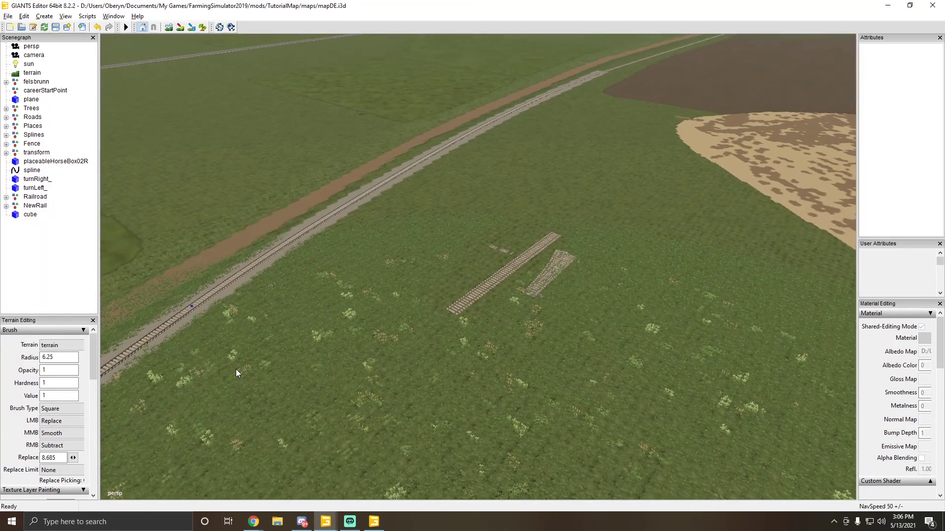